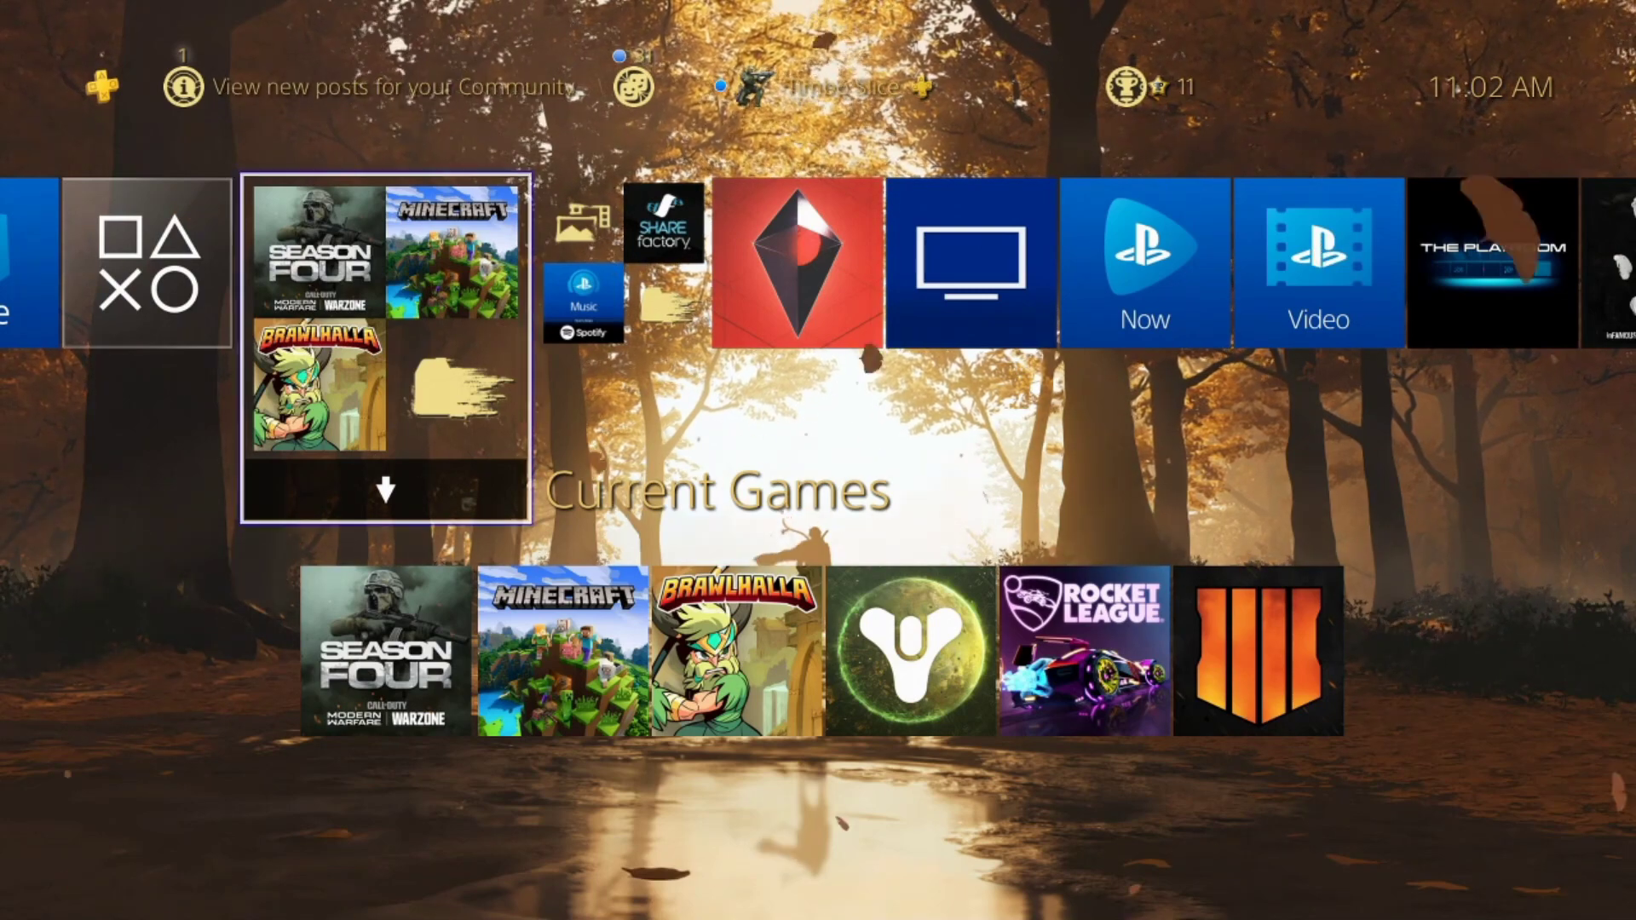
Step: Open the console's Settings from the home screen
{"action": "key", "text": "Up"}
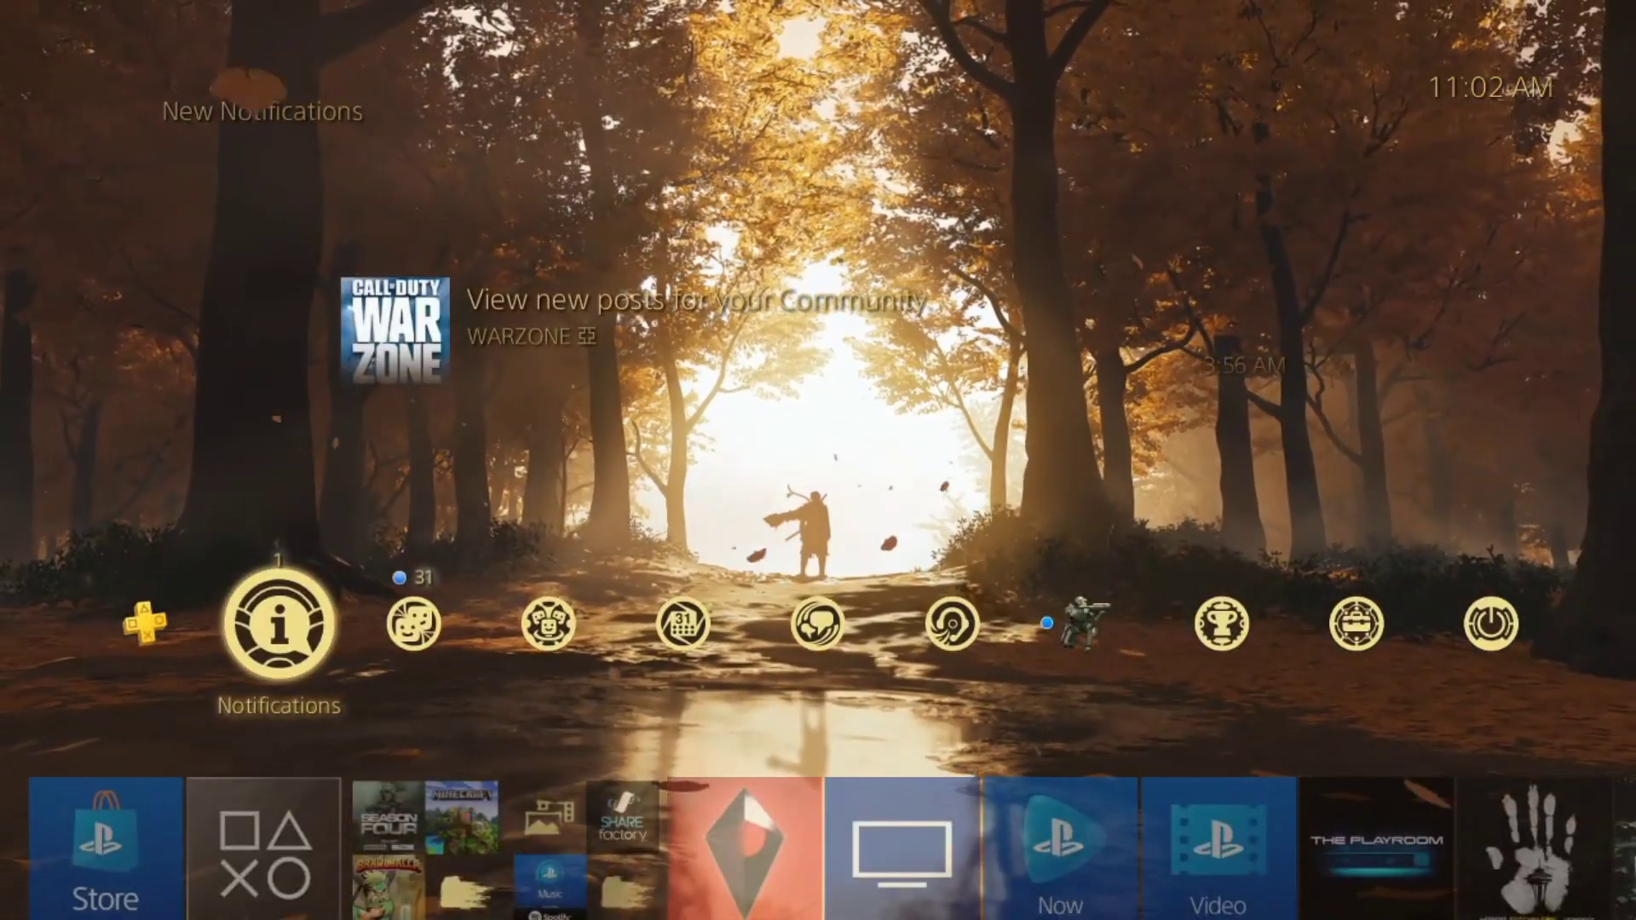
{"action": "key", "text": "Right"}
{"action": "key", "text": "Right"}
{"action": "key", "text": "Right"}
{"action": "key", "text": "Right"}
{"action": "key", "text": "Right"}
{"action": "key", "text": "Right"}
{"action": "key", "text": "Right"}
{"action": "key", "text": "Right"}
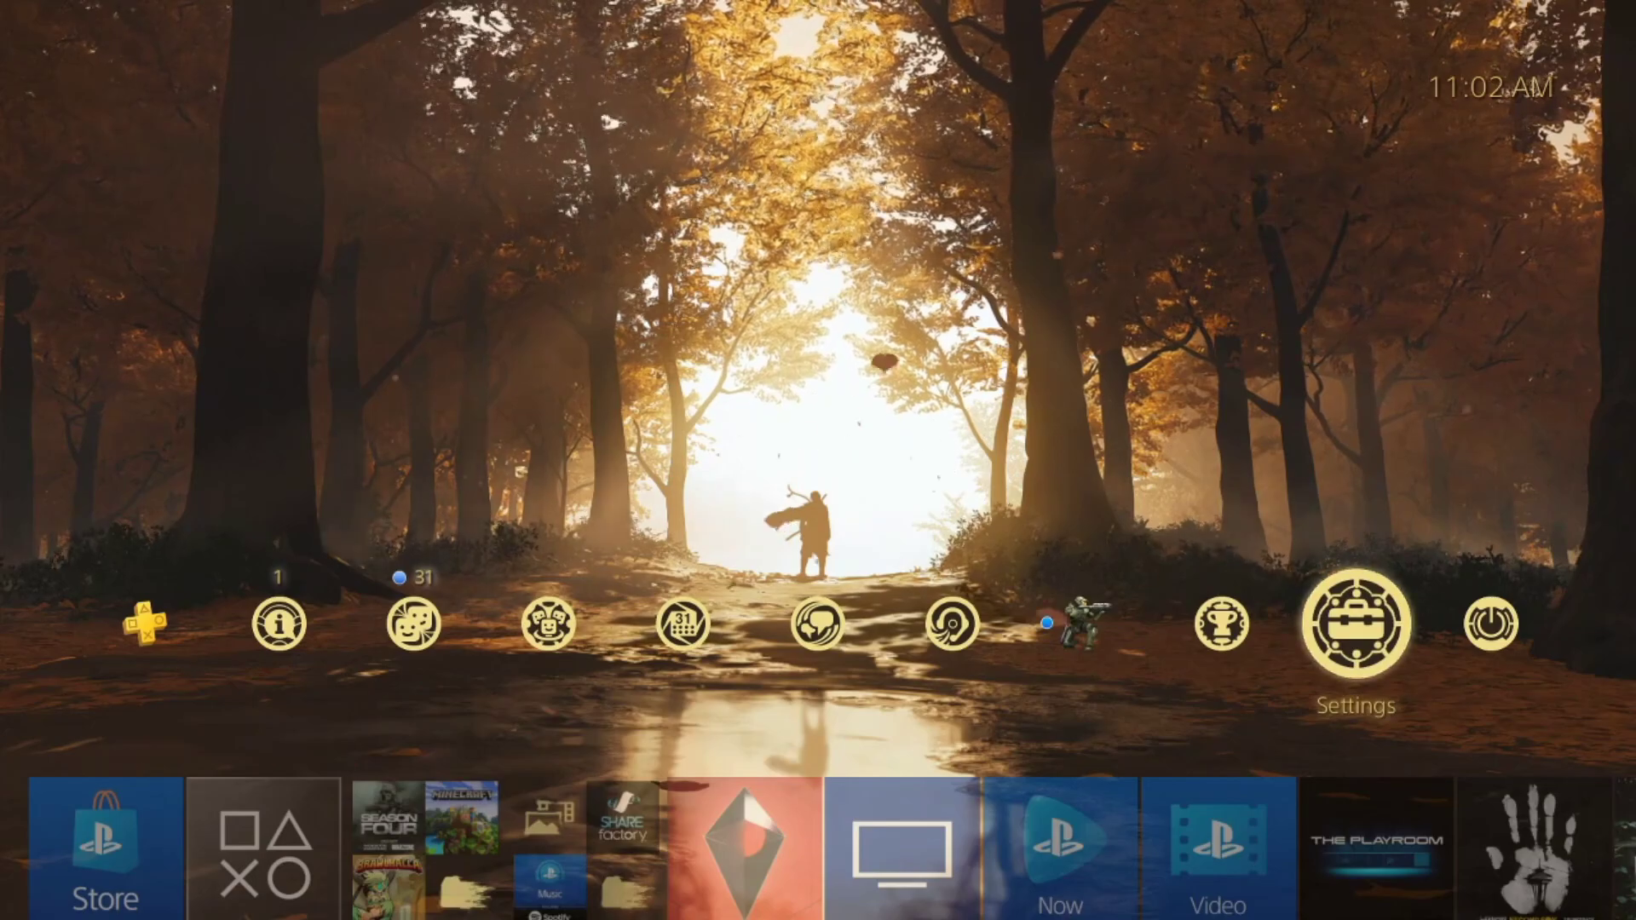
{"action": "key", "text": "Return"}
Step: Open the Storage settings
{"action": "key", "text": "Down"}
{"action": "key", "text": "Down"}
{"action": "key", "text": "Down"}
{"action": "key", "text": "Down"}
{"action": "key", "text": "Down"}
{"action": "key", "text": "Down"}
{"action": "key", "text": "Down"}
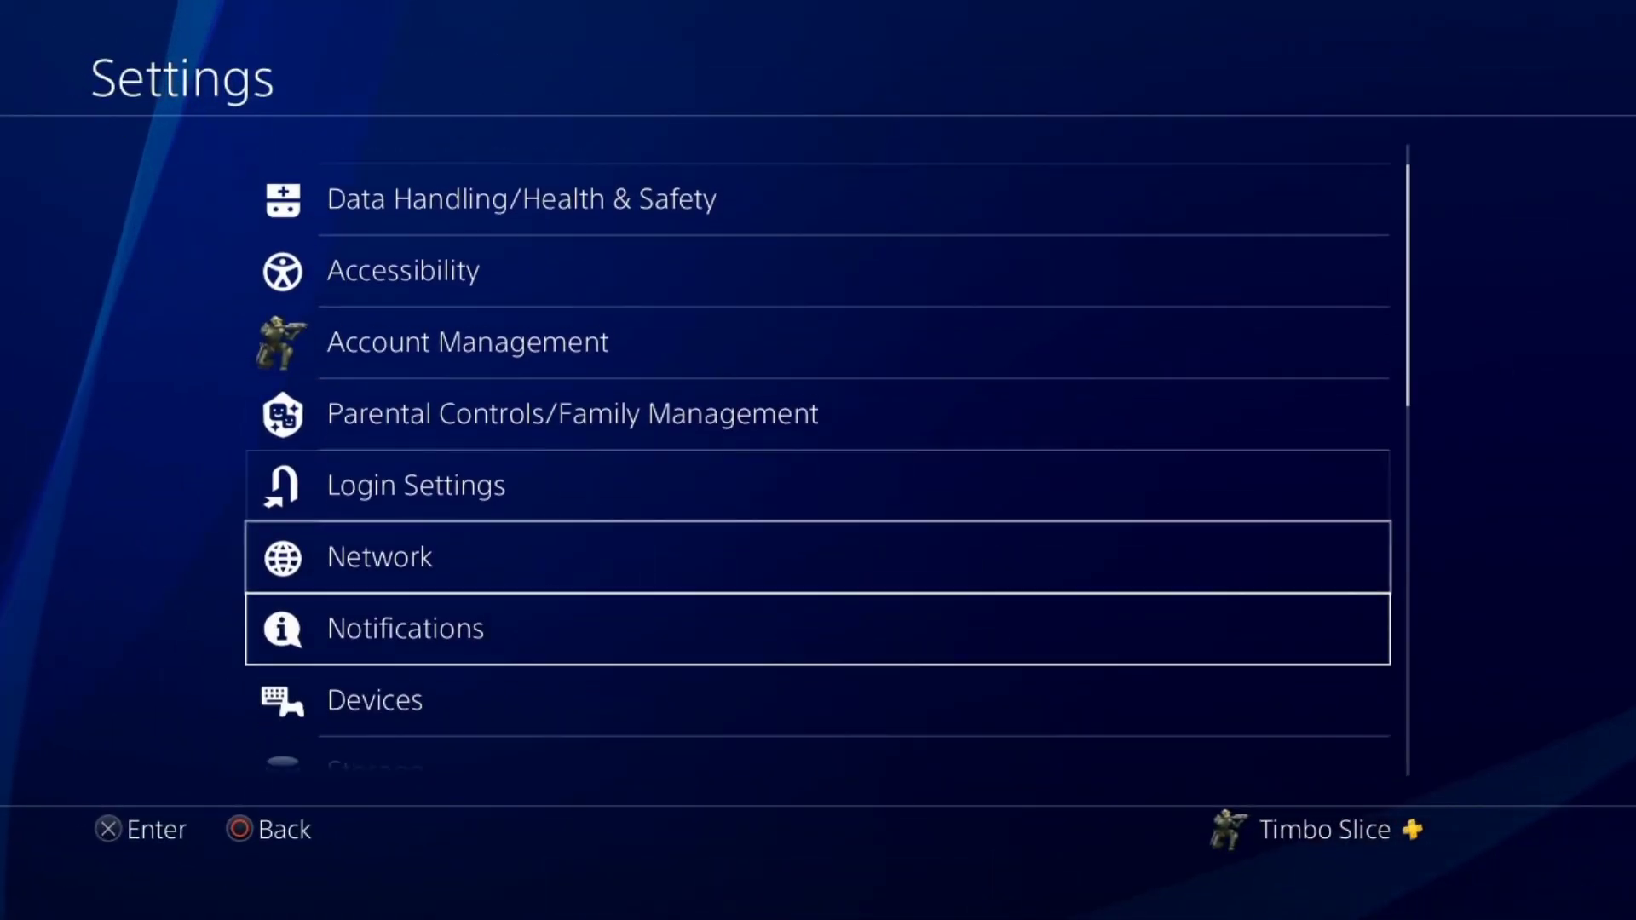
{"action": "key", "text": "Down"}
{"action": "key", "text": "Down"}
{"action": "key", "text": "Return"}
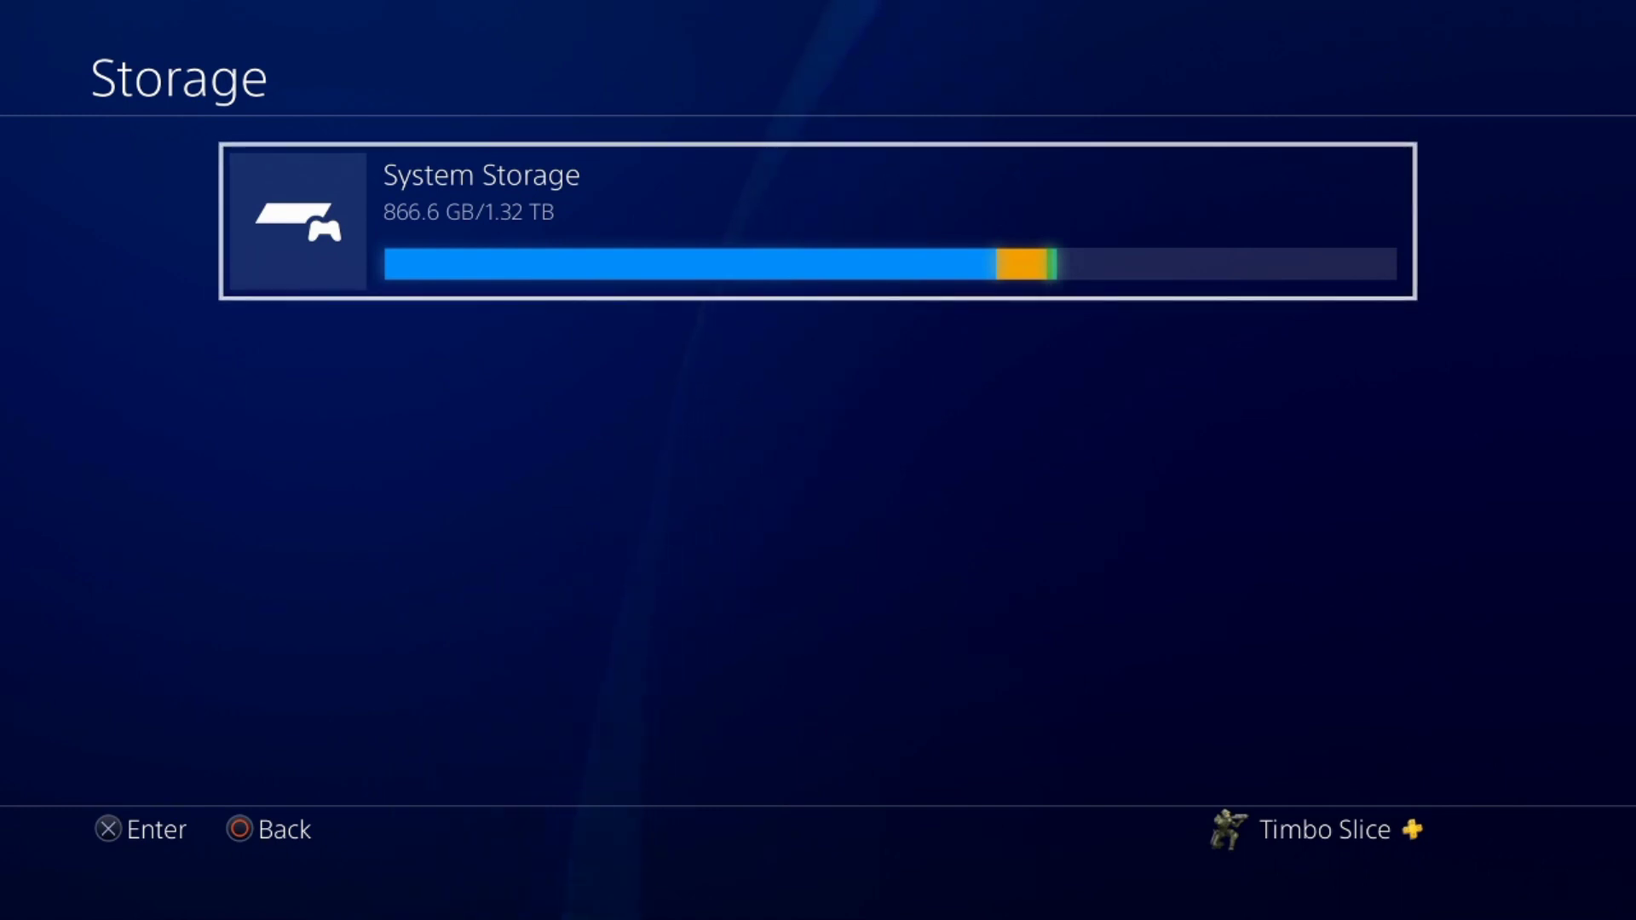
Step: Open the Applications list in System Storage and bring up its selection view for deleting applications
{"action": "key", "text": "Return"}
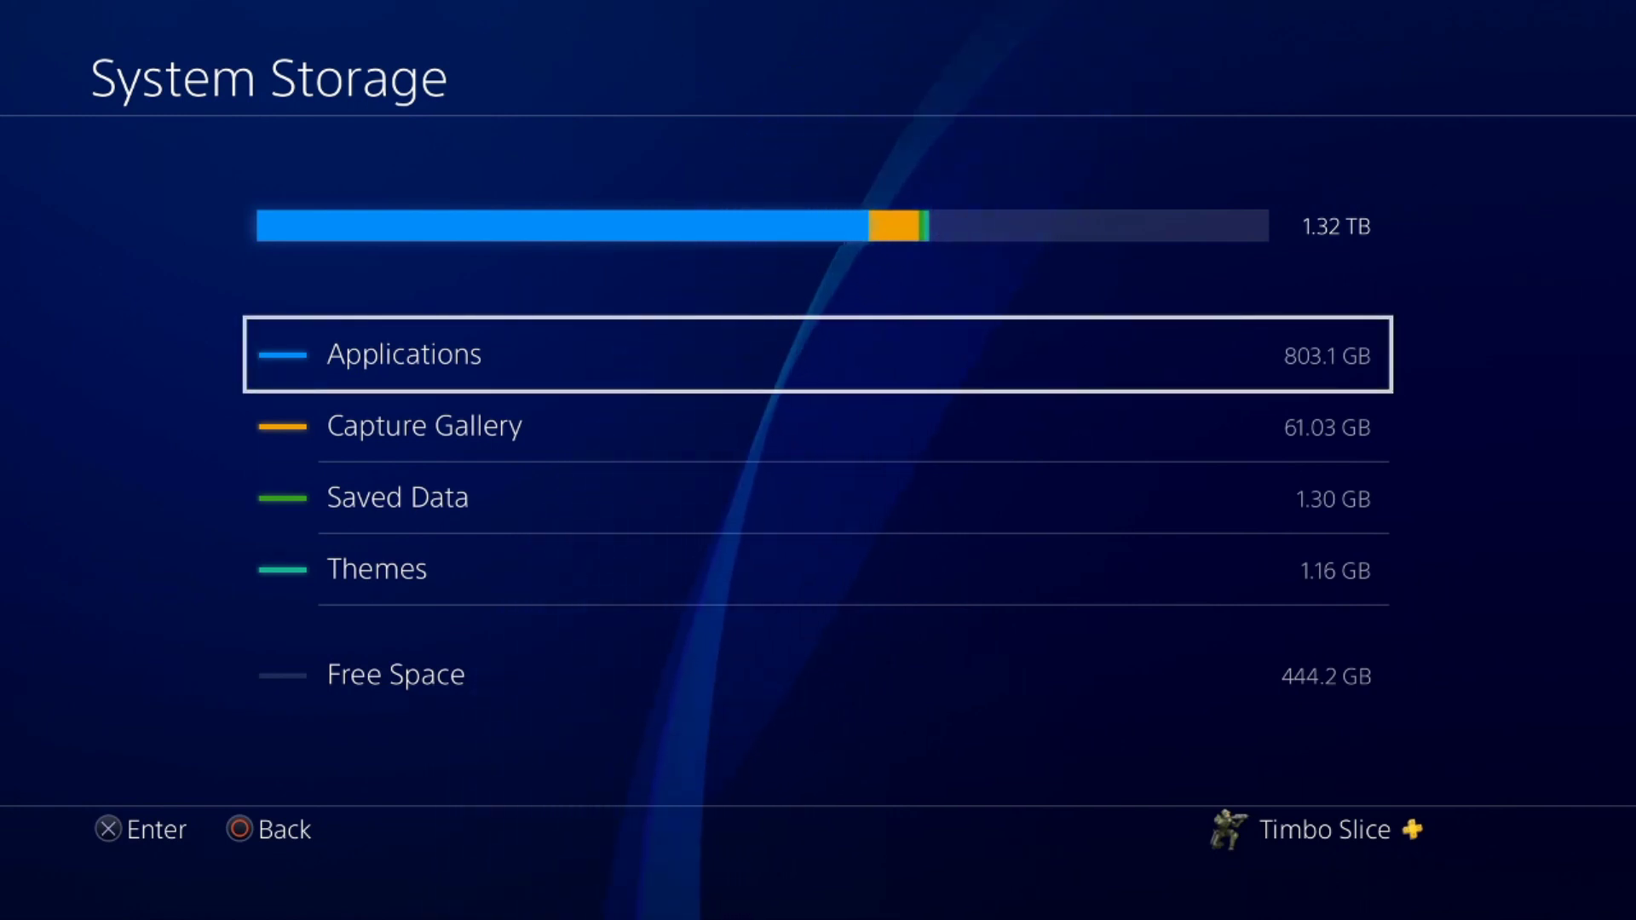
{"action": "key", "text": "Return"}
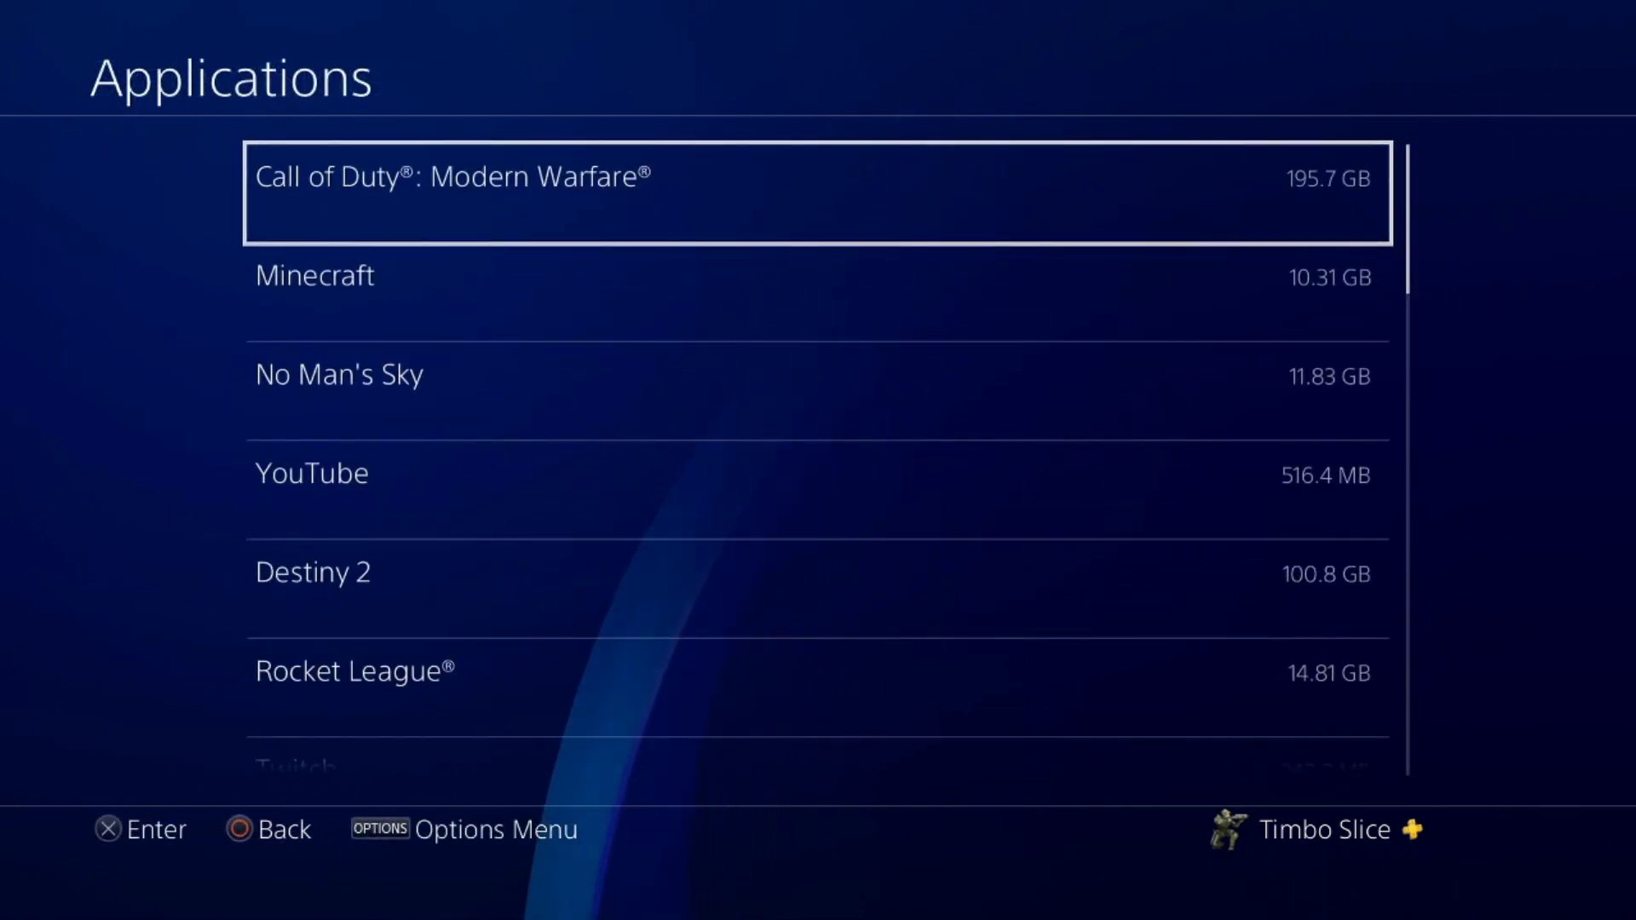
{"action": "key", "text": "Down"}
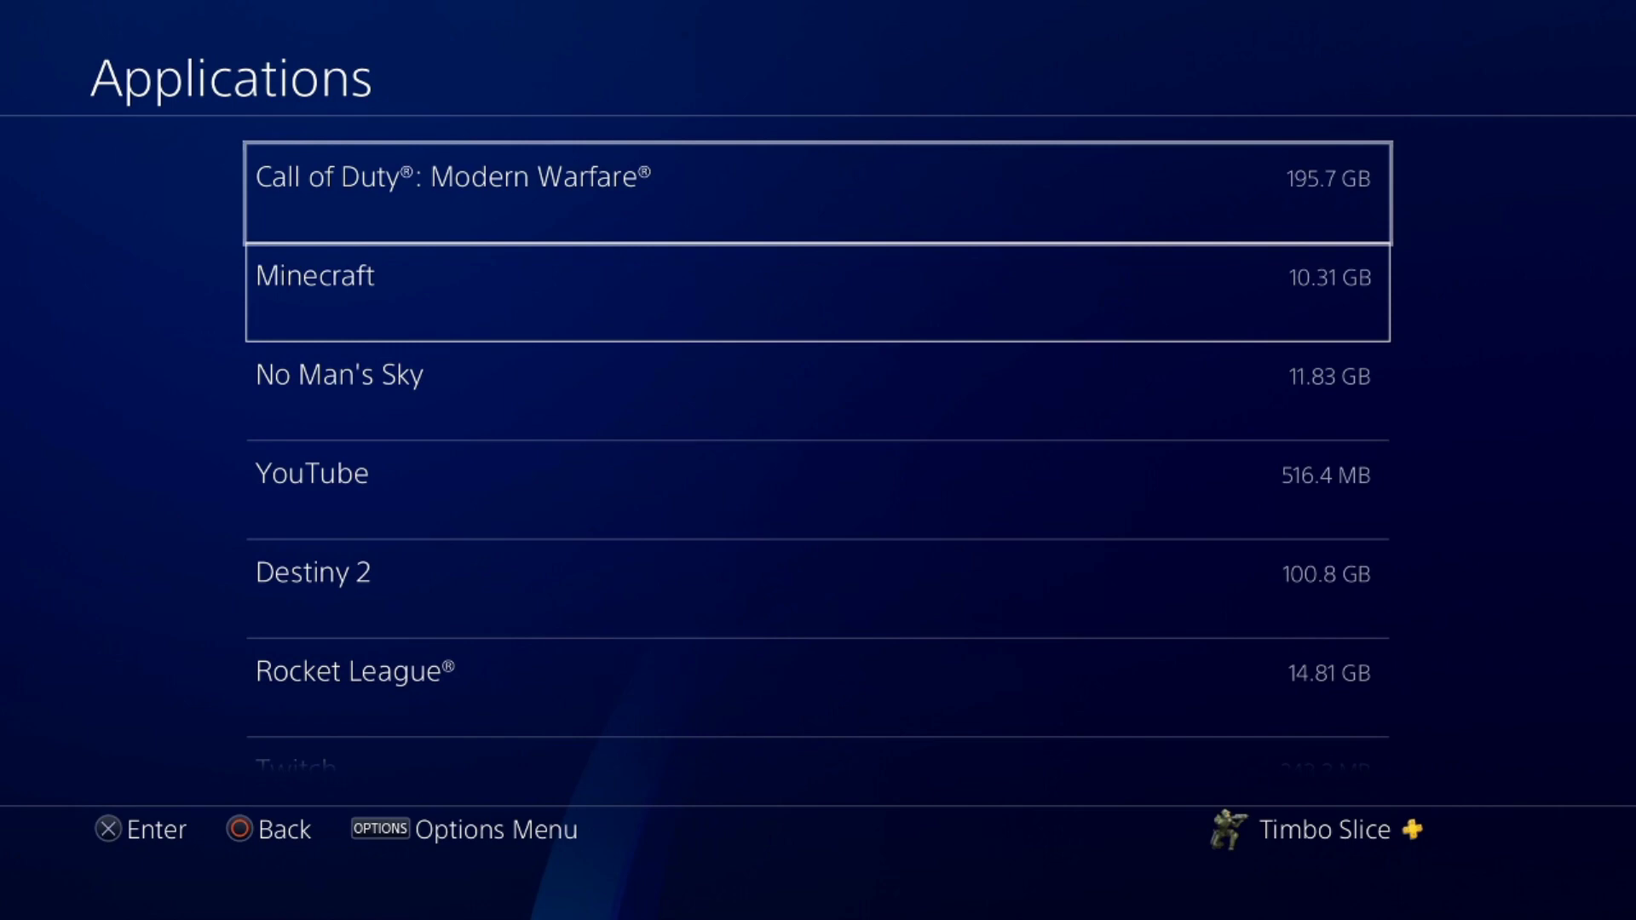
{"action": "key", "text": "Down"}
{"action": "key", "text": "Down"}
{"action": "key", "text": "Down"}
{"action": "key", "text": "Down"}
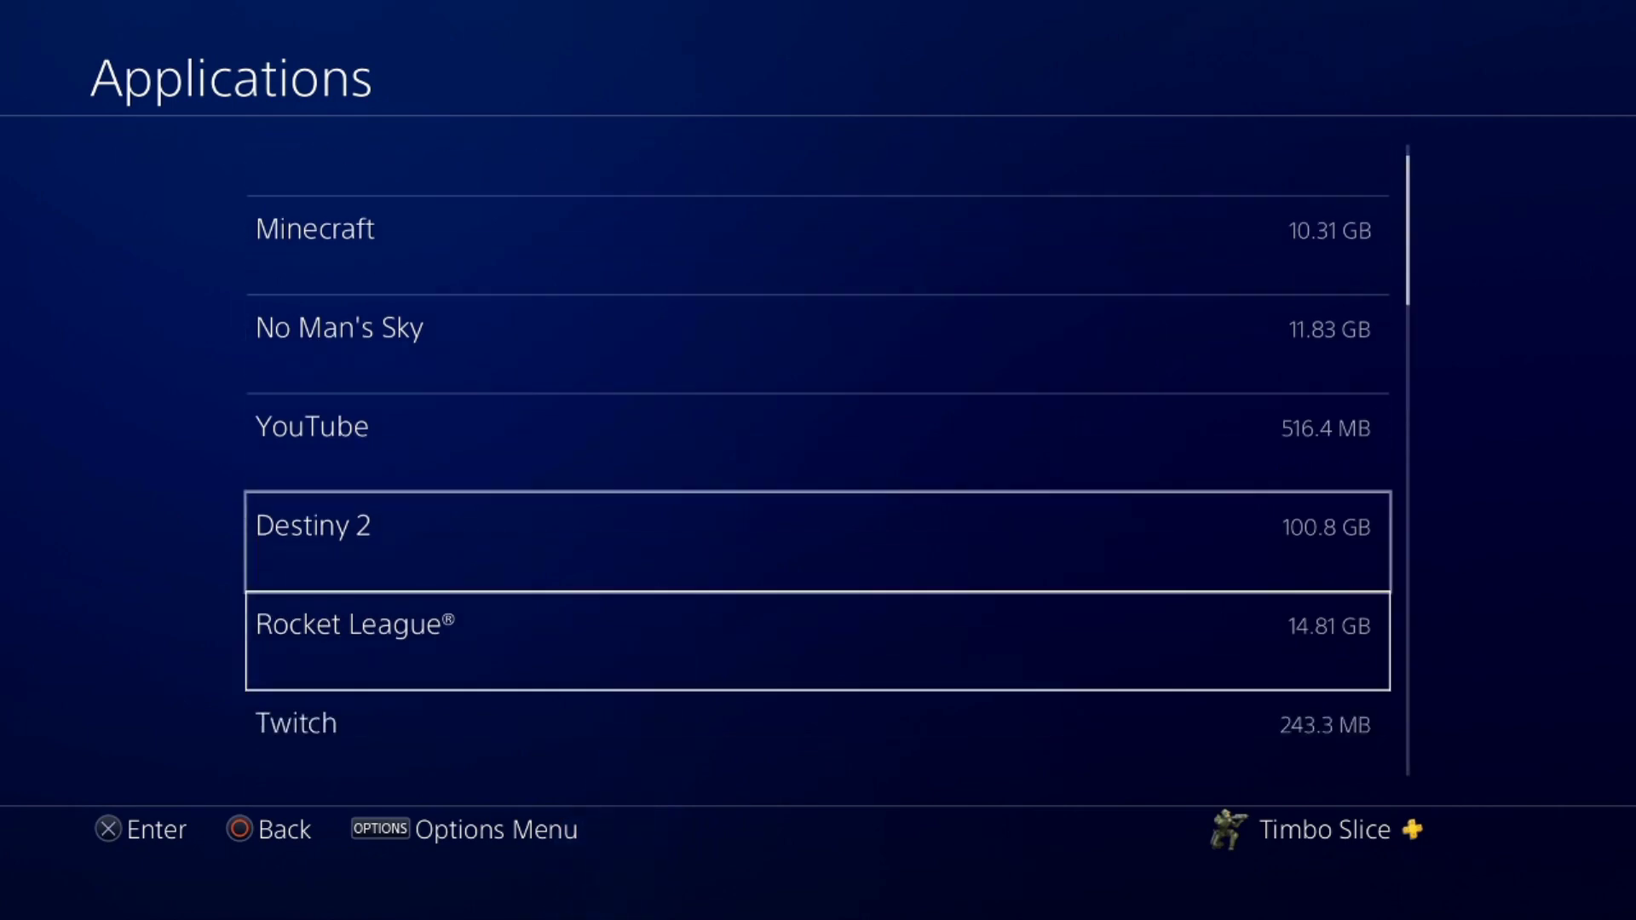
{"action": "key", "text": "Menu"}
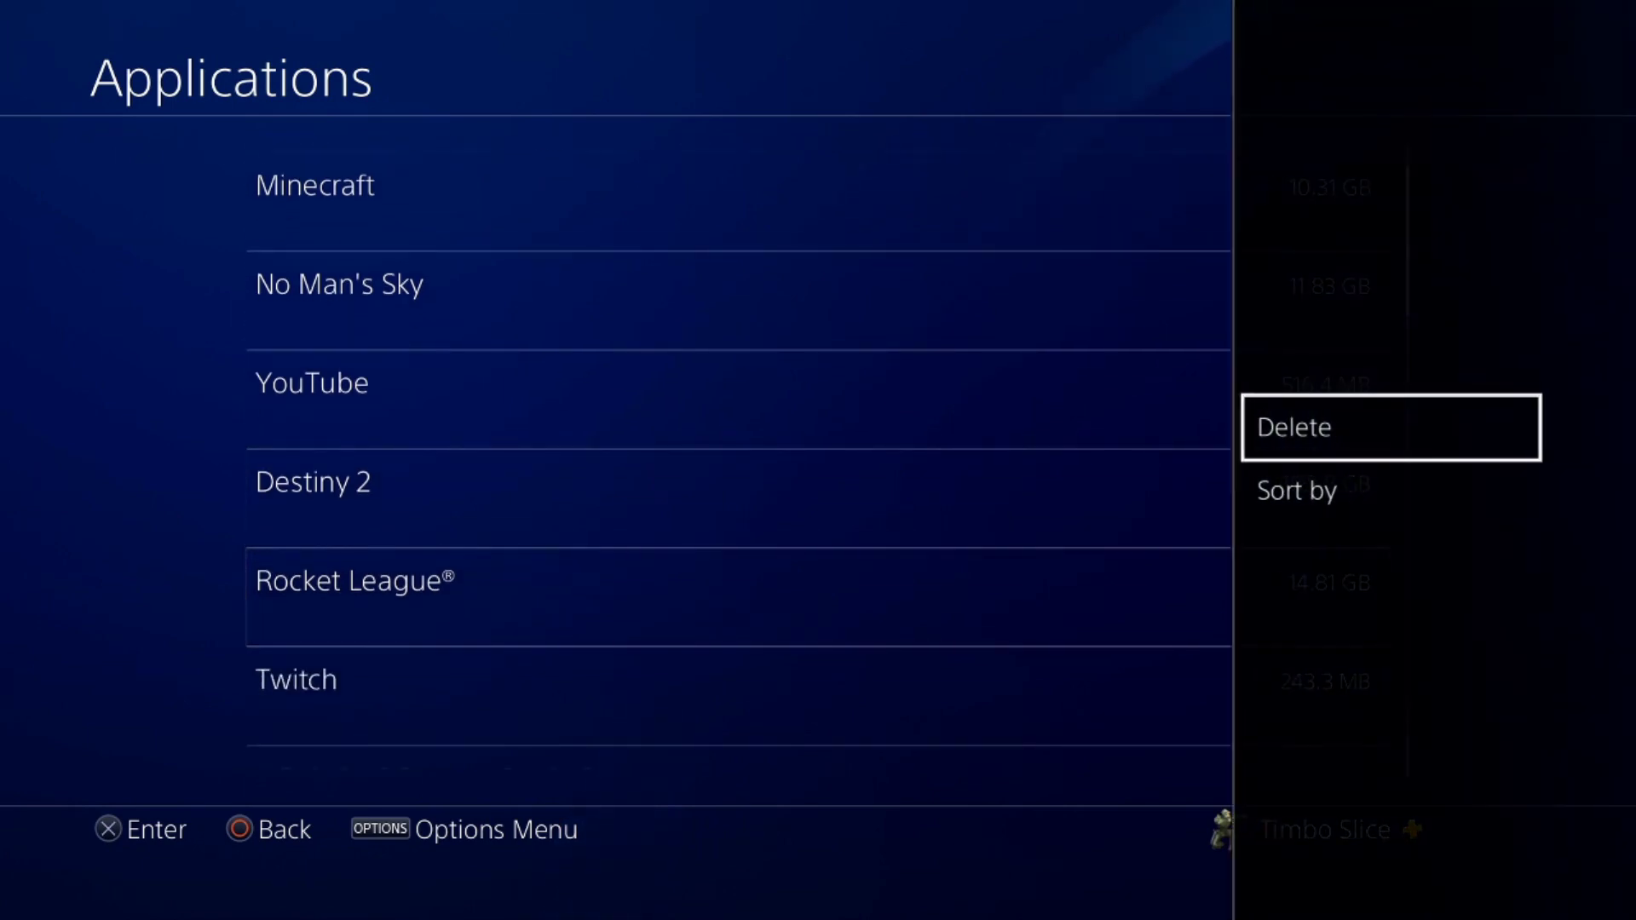
{"action": "key", "text": "Return"}
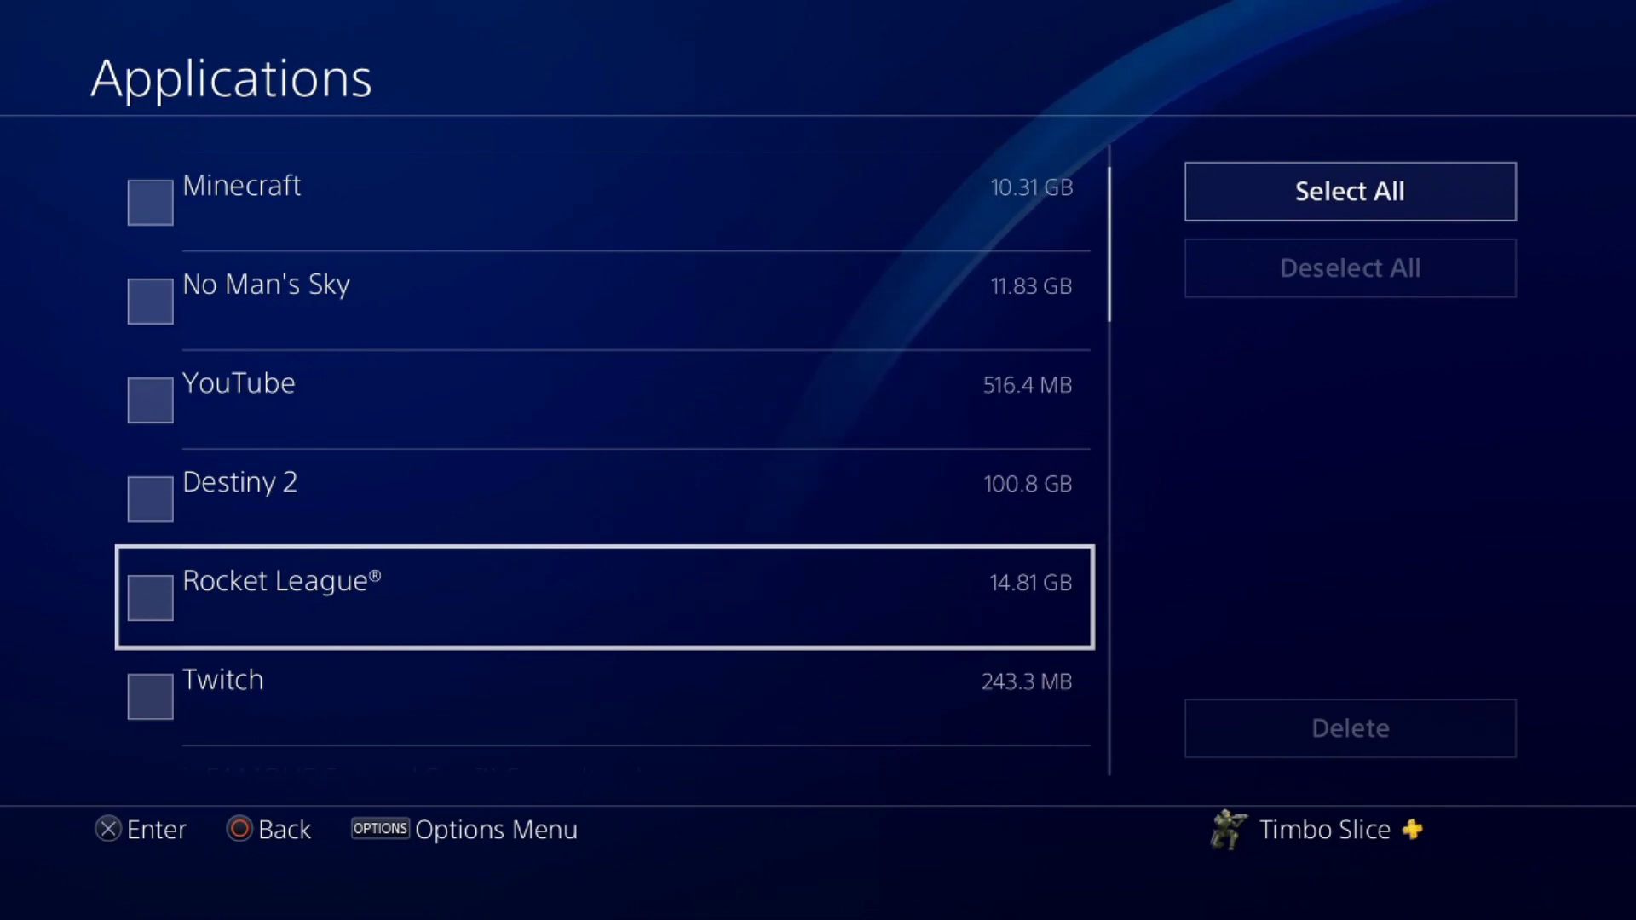
Step: Mark inFAMOUS Second Son Soundtrack and PlayMemories Online for deletion
{"action": "key", "text": "Down"}
{"action": "key", "text": "Down"}
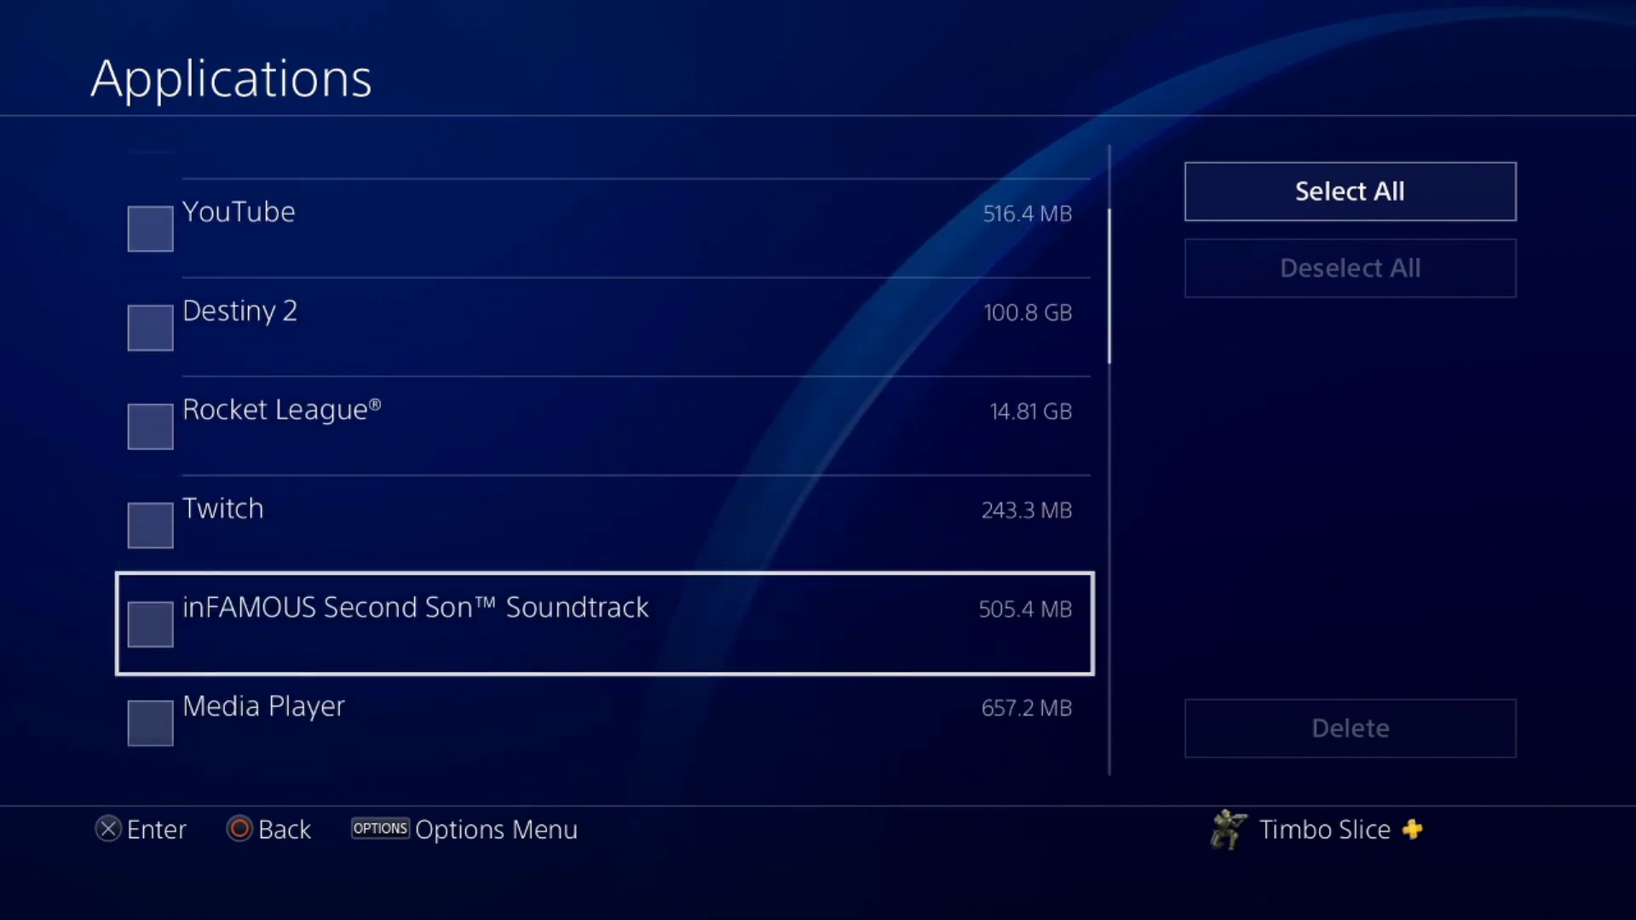
{"action": "key", "text": "Return"}
{"action": "key", "text": "Down"}
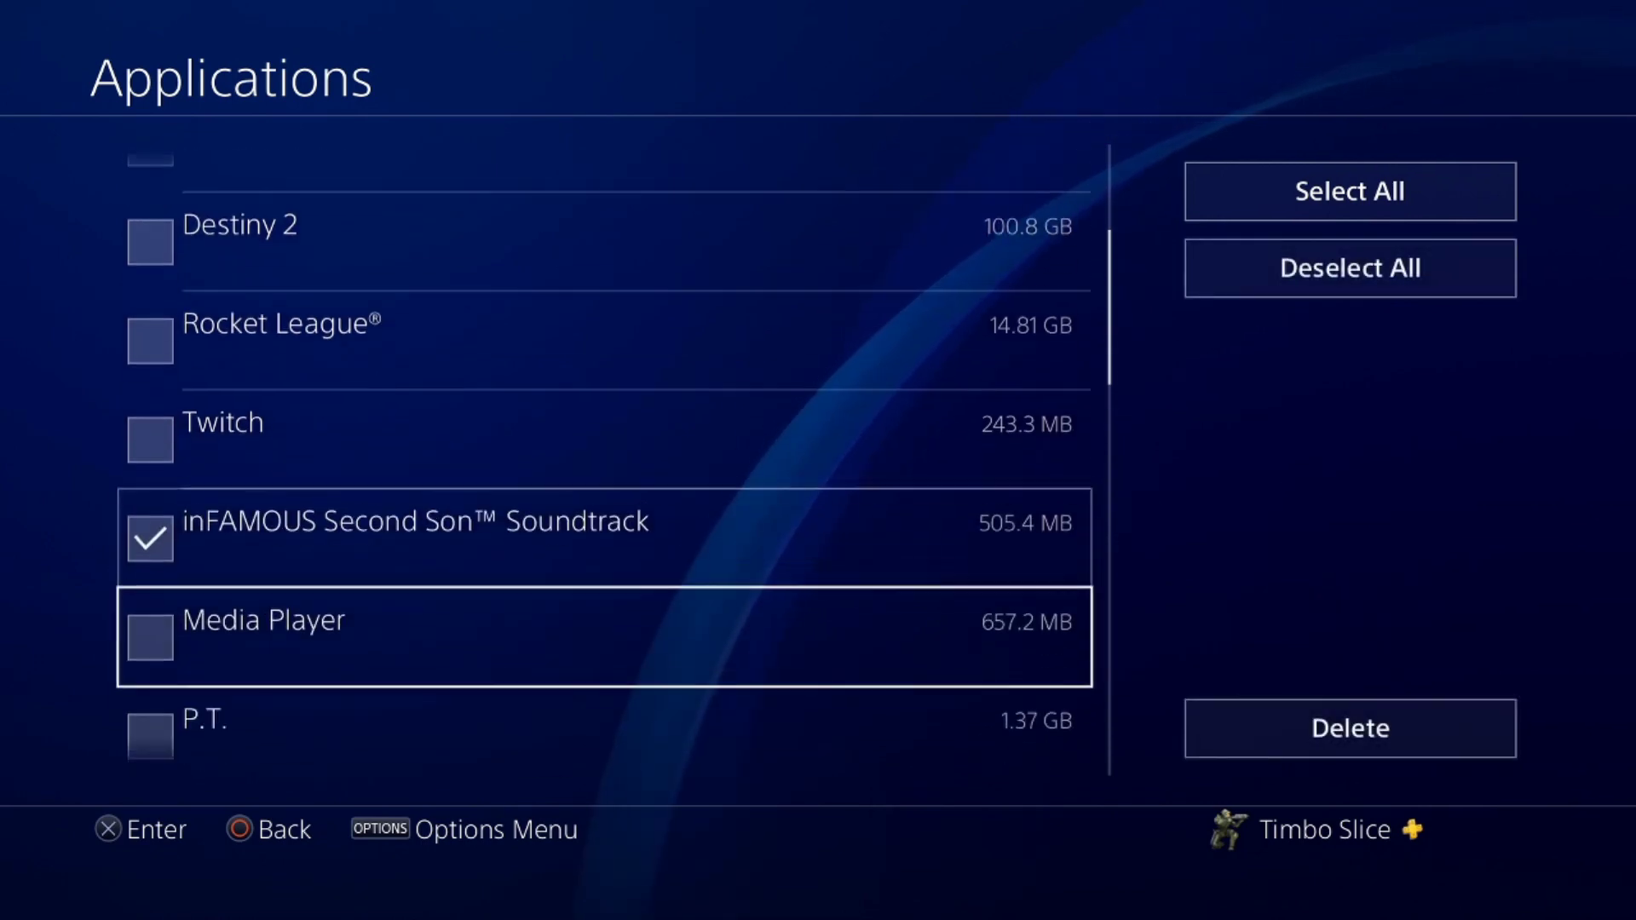
{"action": "key", "text": "Down"}
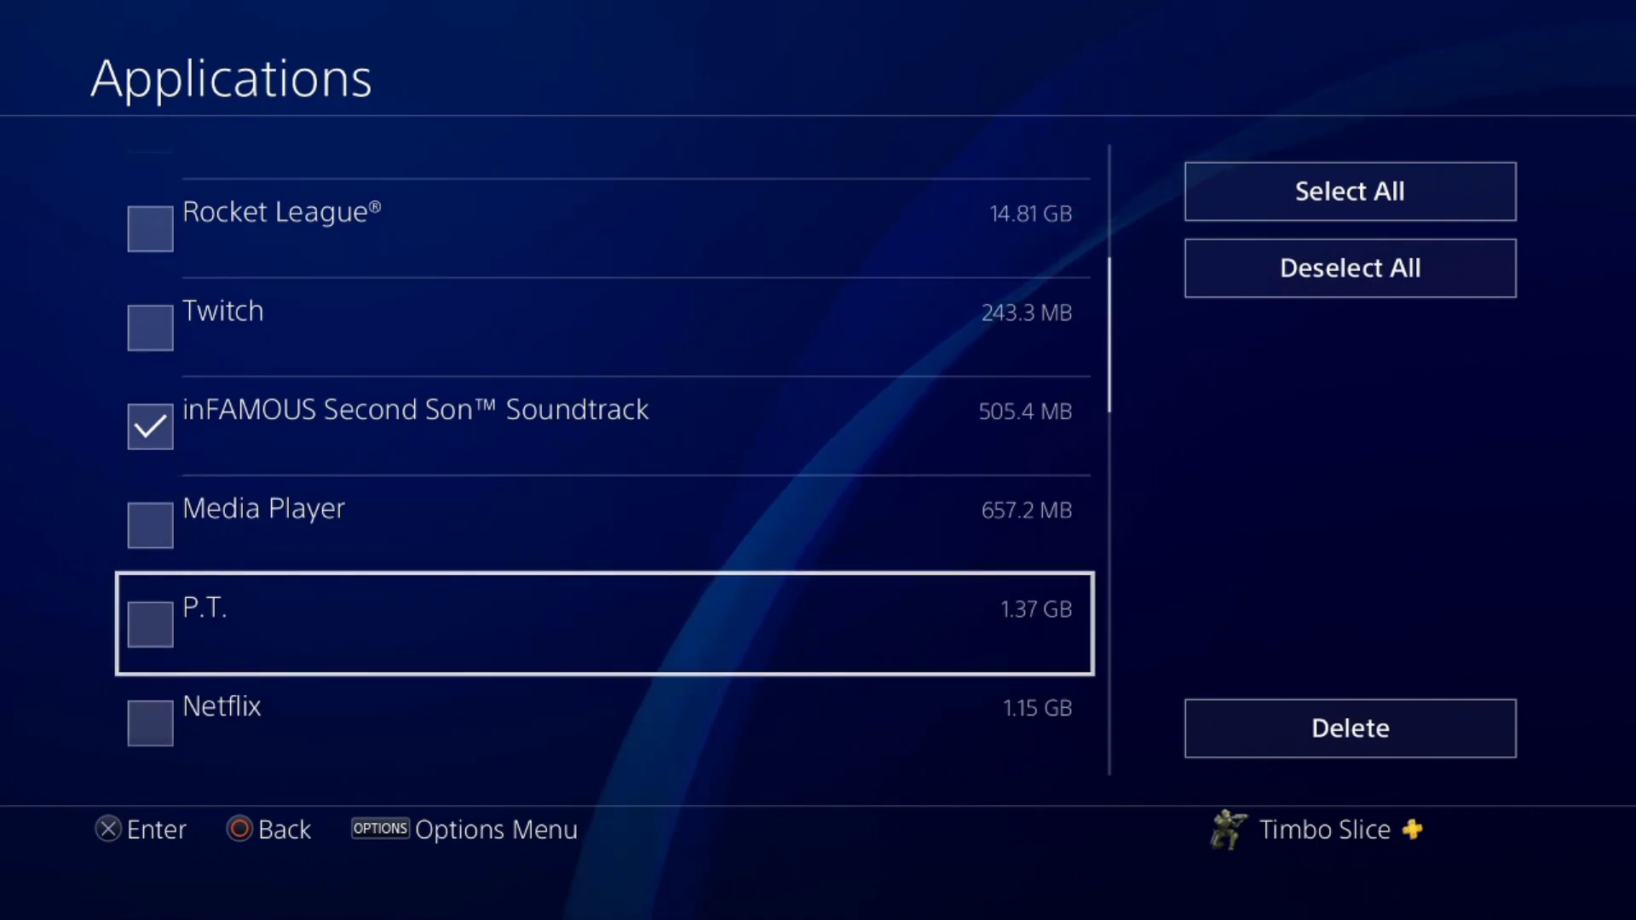
{"action": "key", "text": "Down"}
{"action": "key", "text": "Down"}
{"action": "key", "text": "Down"}
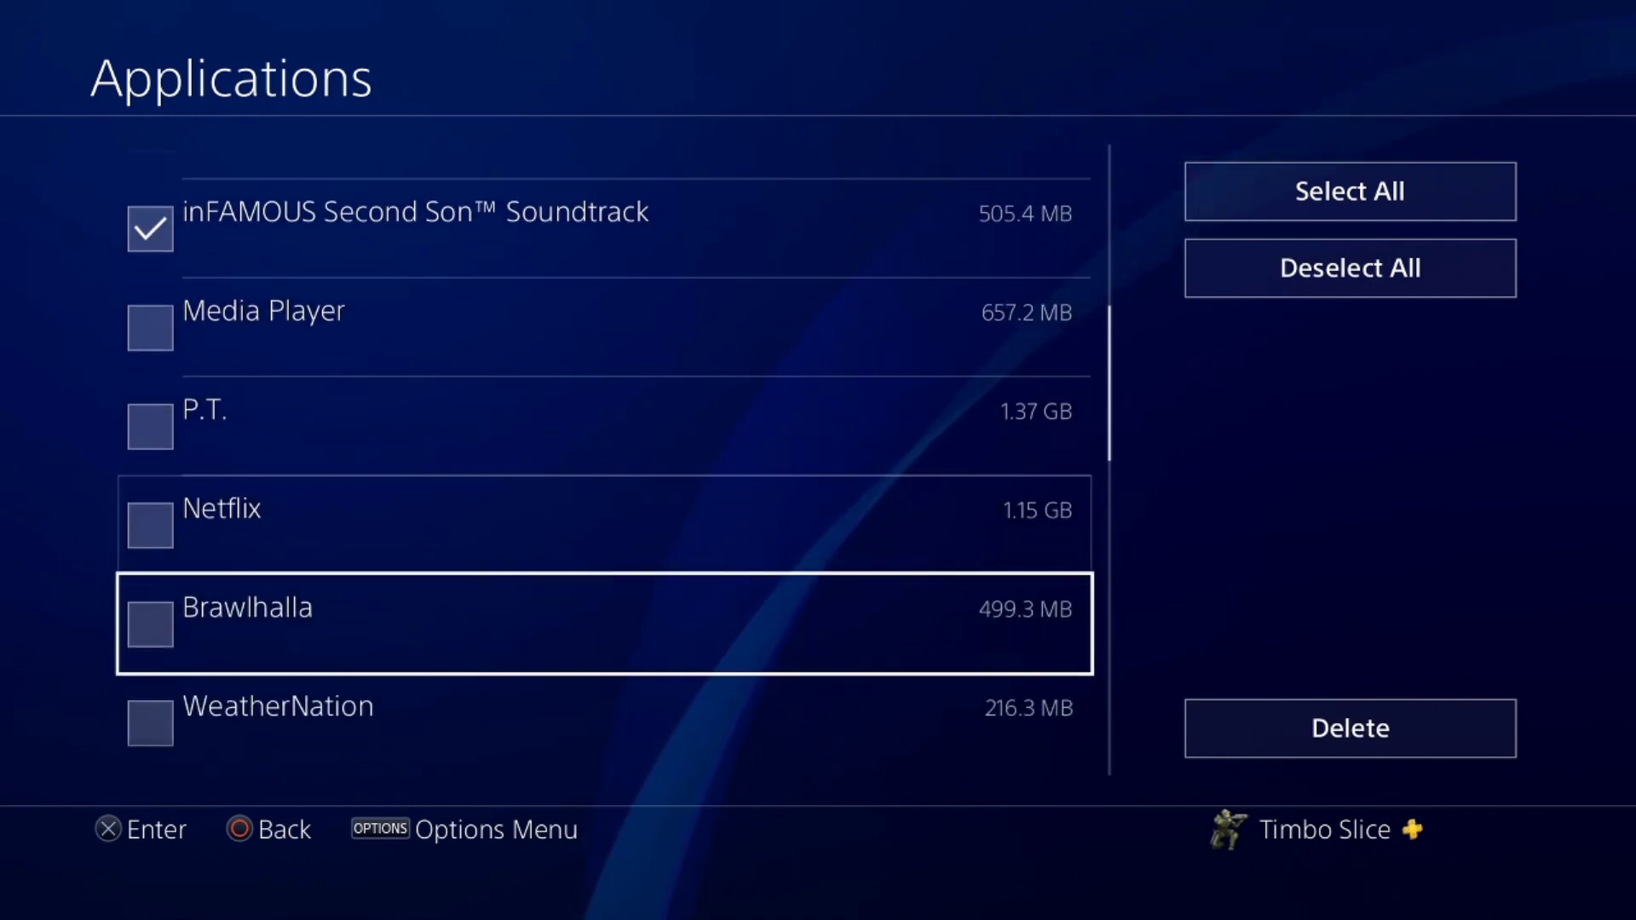
{"action": "key", "text": "Down"}
{"action": "key", "text": "Return"}
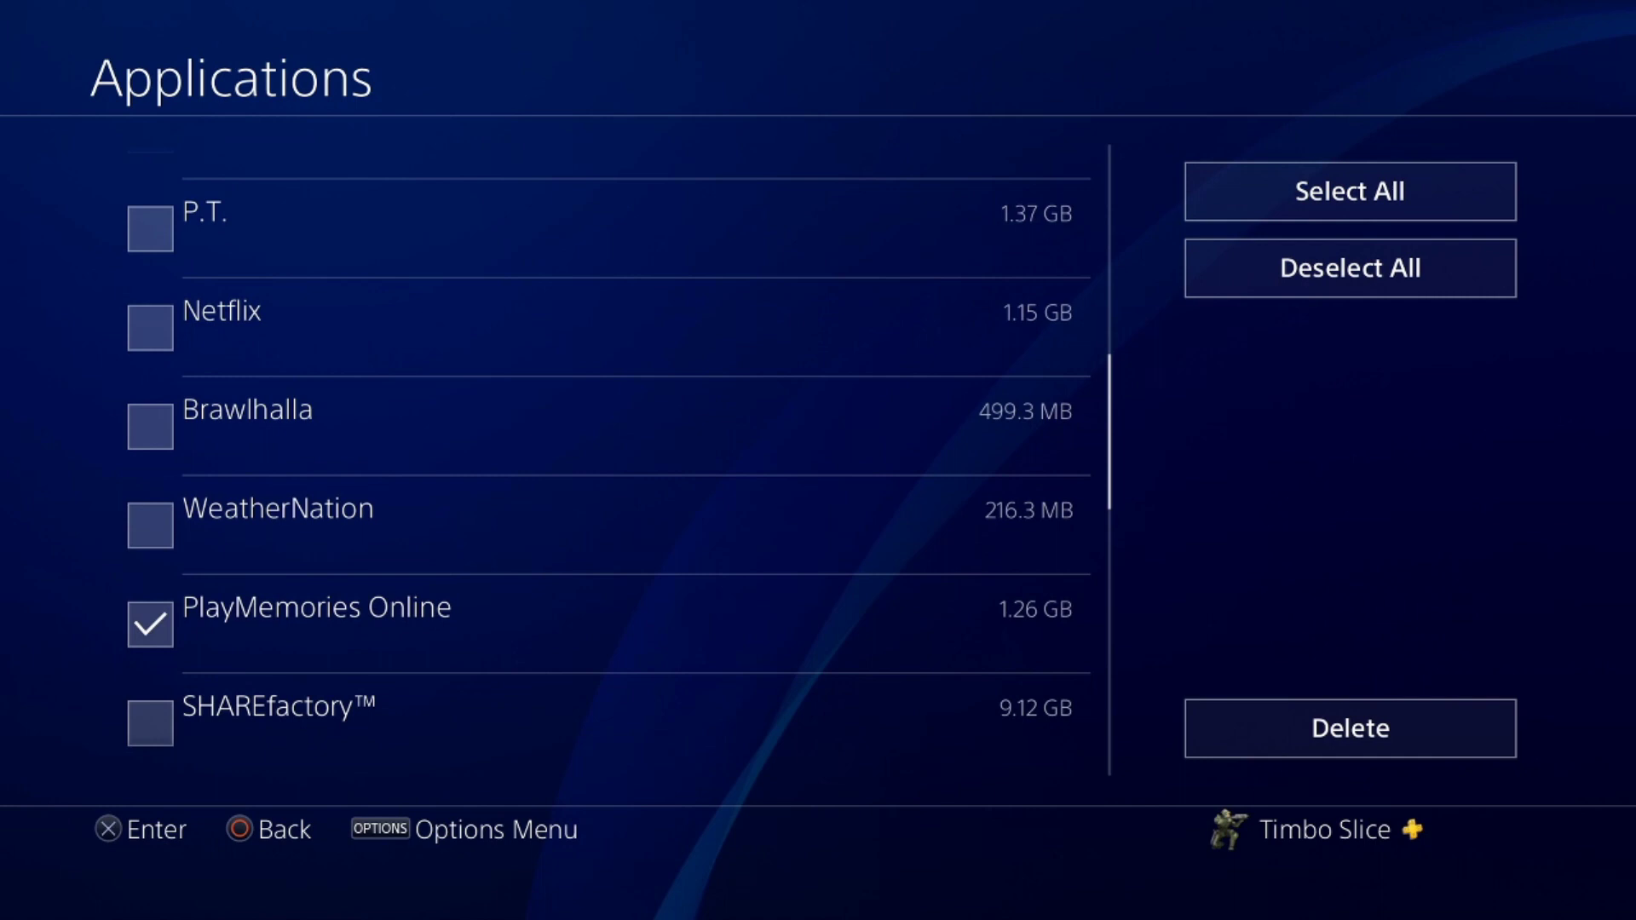
Step: Go through the remaining applications and also mark PlayStation Vue and Uncharted 4: A Thief's End for deletion
{"action": "key", "text": "Down"}
{"action": "key", "text": "Down"}
{"action": "key", "text": "Down"}
{"action": "key", "text": "Down"}
{"action": "key", "text": "Return"}
{"action": "key", "text": "Down"}
{"action": "key", "text": "Down"}
{"action": "key", "text": "Down"}
{"action": "key", "text": "Down"}
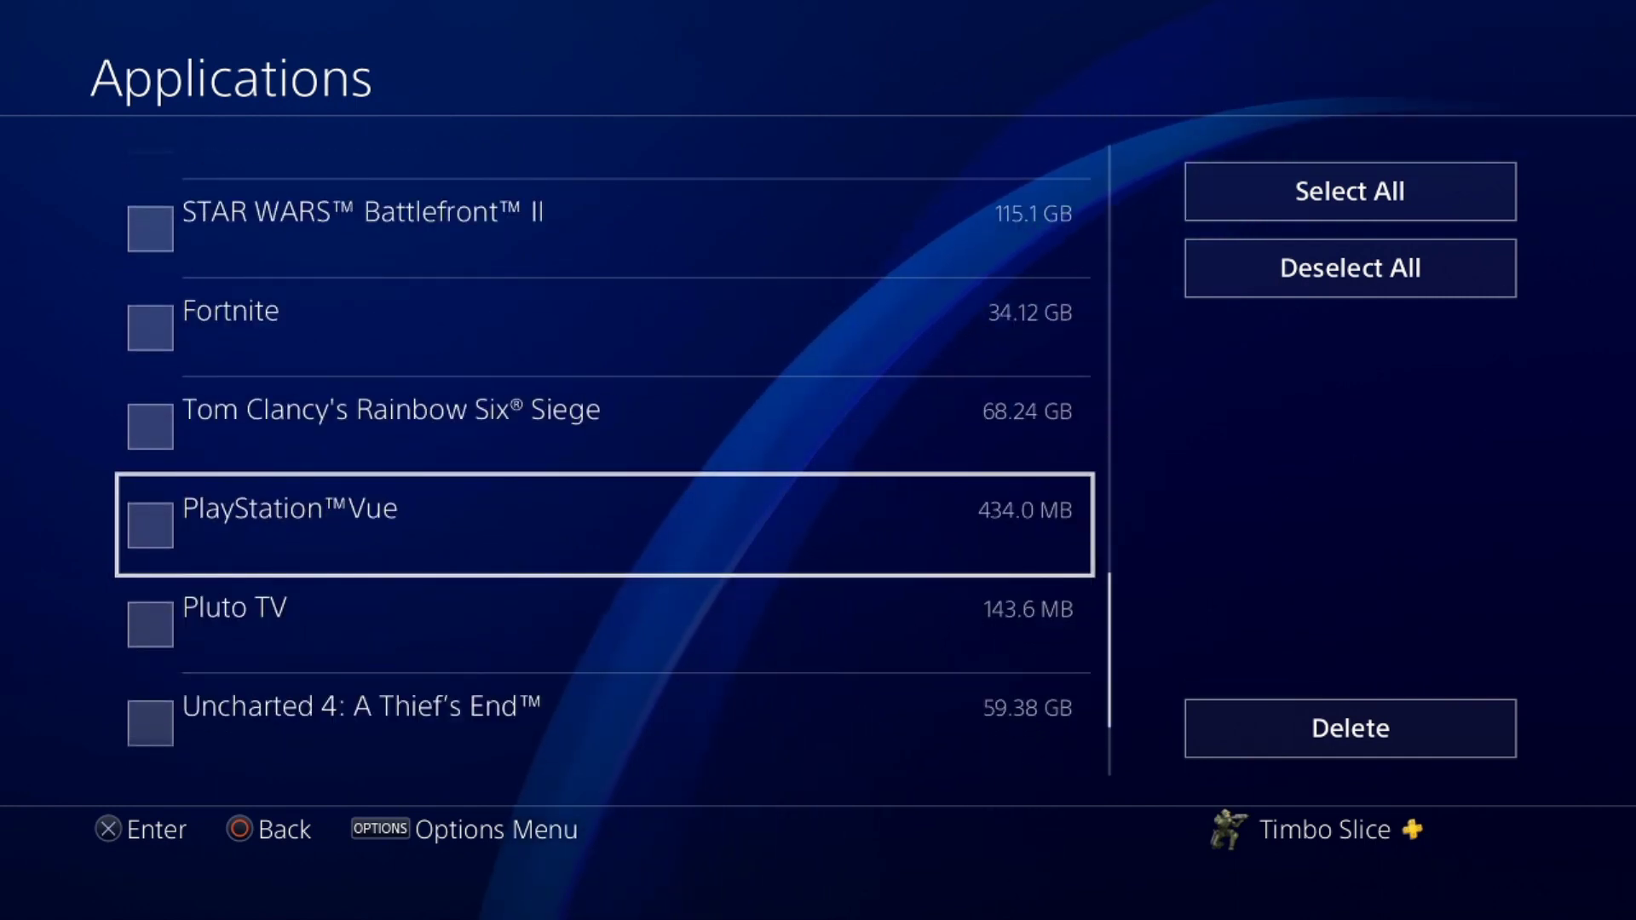
{"action": "key", "text": "Return"}
{"action": "key", "text": "Down"}
{"action": "key", "text": "Down"}
{"action": "key", "text": "Return"}
{"action": "key", "text": "Down"}
{"action": "key", "text": "Down"}
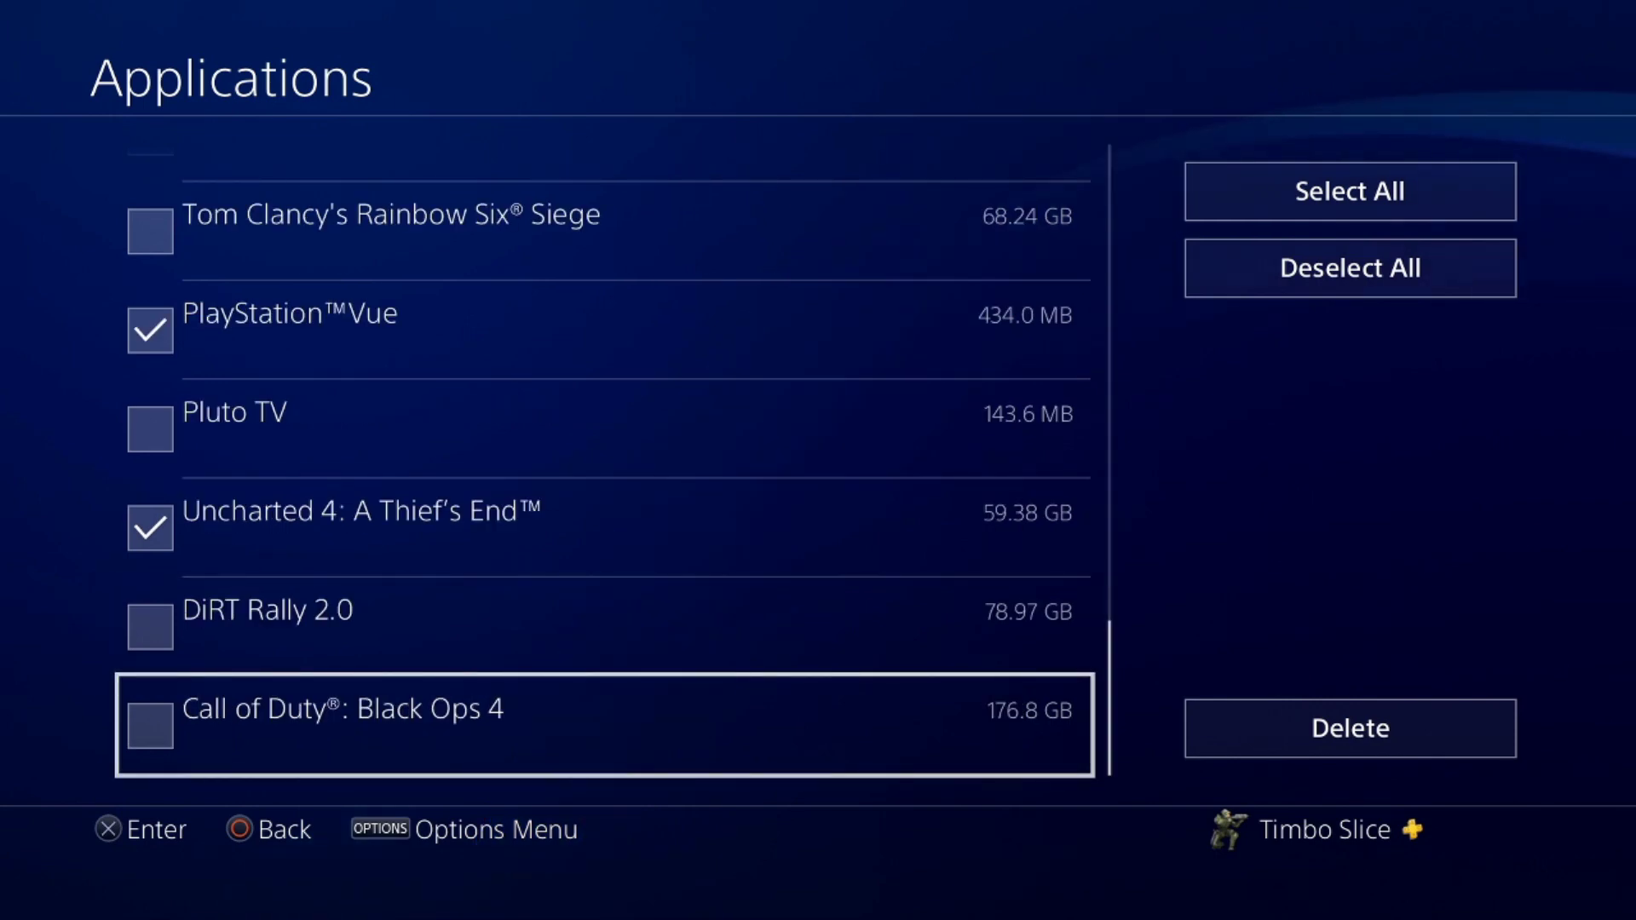
Step: Delete the marked applications and confirm the deletion
{"action": "key", "text": "Right"}
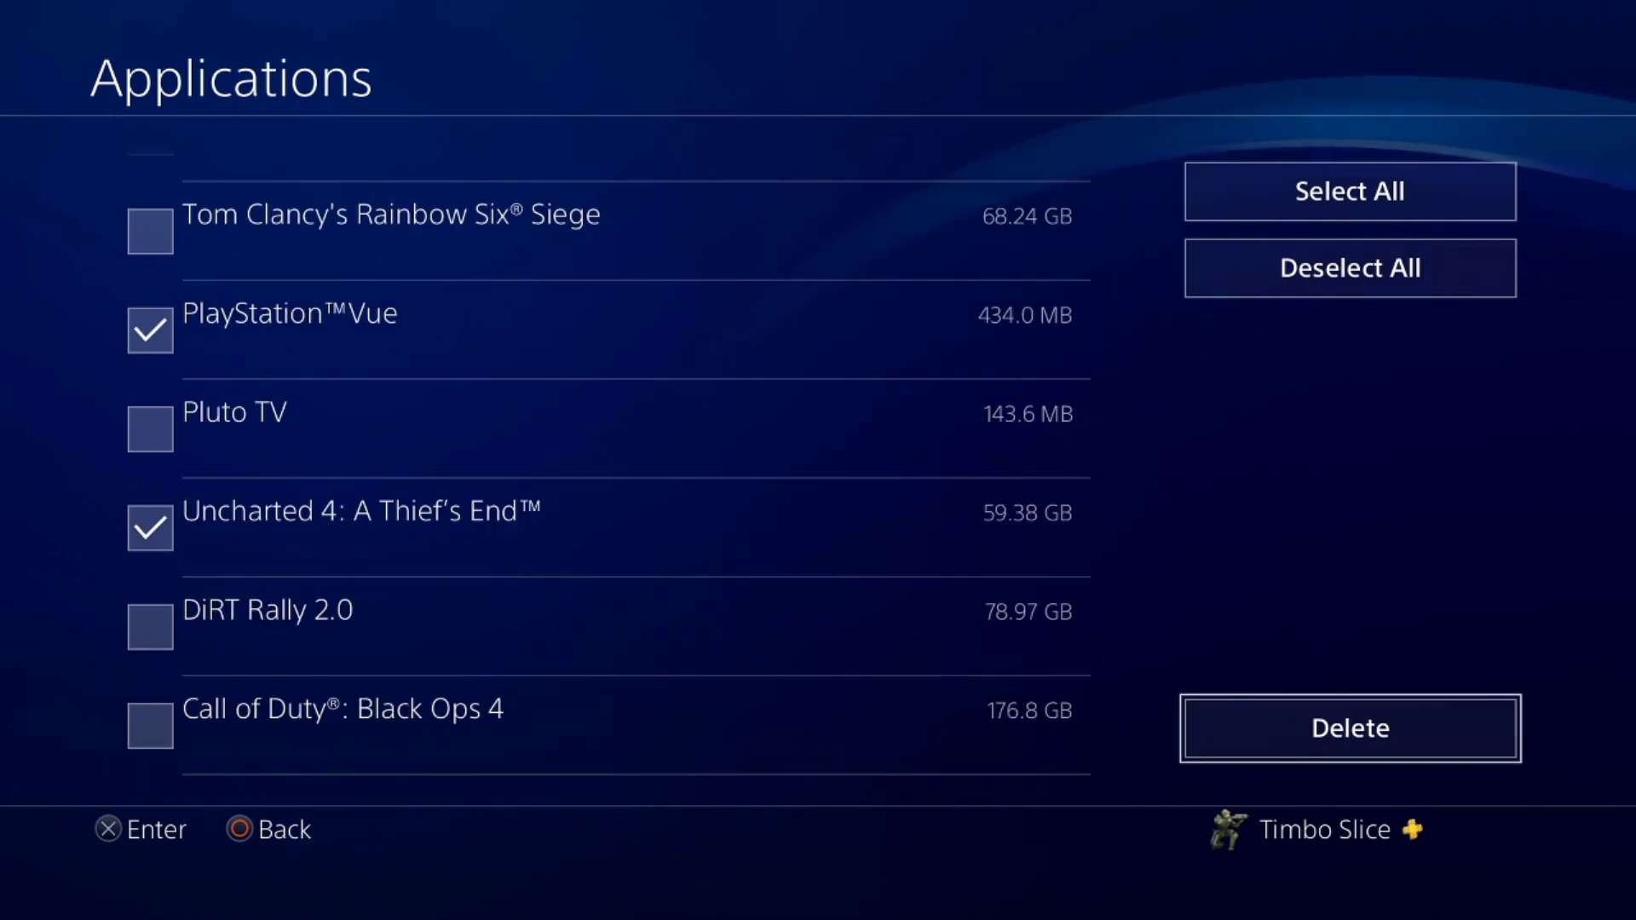
{"action": "key", "text": "Return"}
{"action": "key", "text": "Return"}
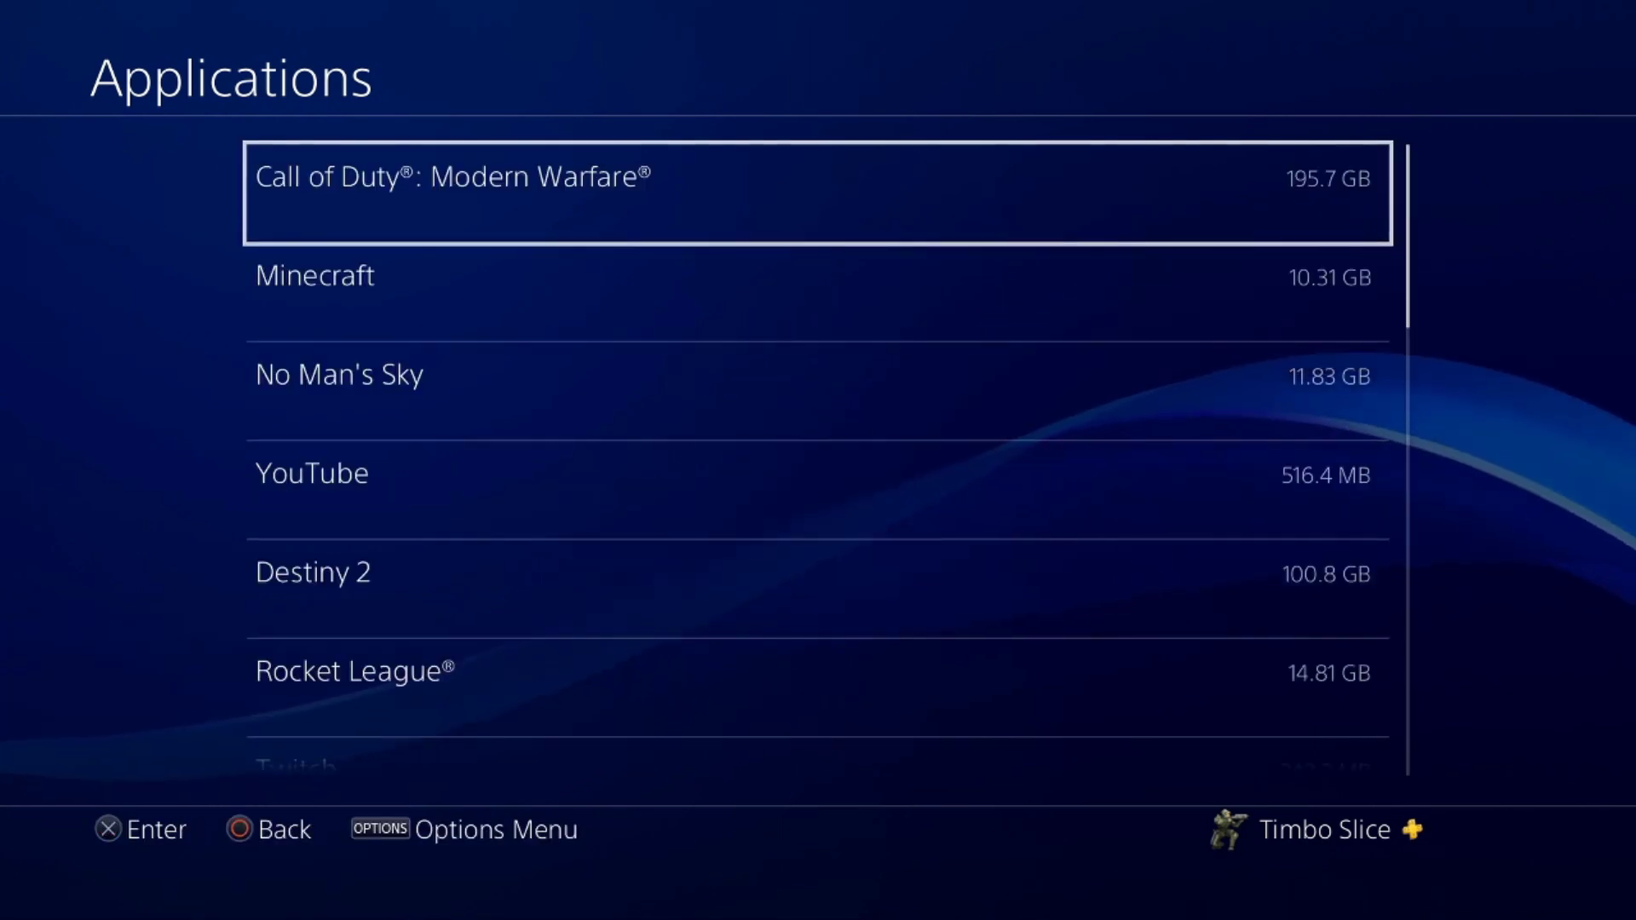
Step: Open the Capture Gallery in System Storage and look through its game folders and their sizes
{"action": "key", "text": "Escape"}
{"action": "key", "text": "Down"}
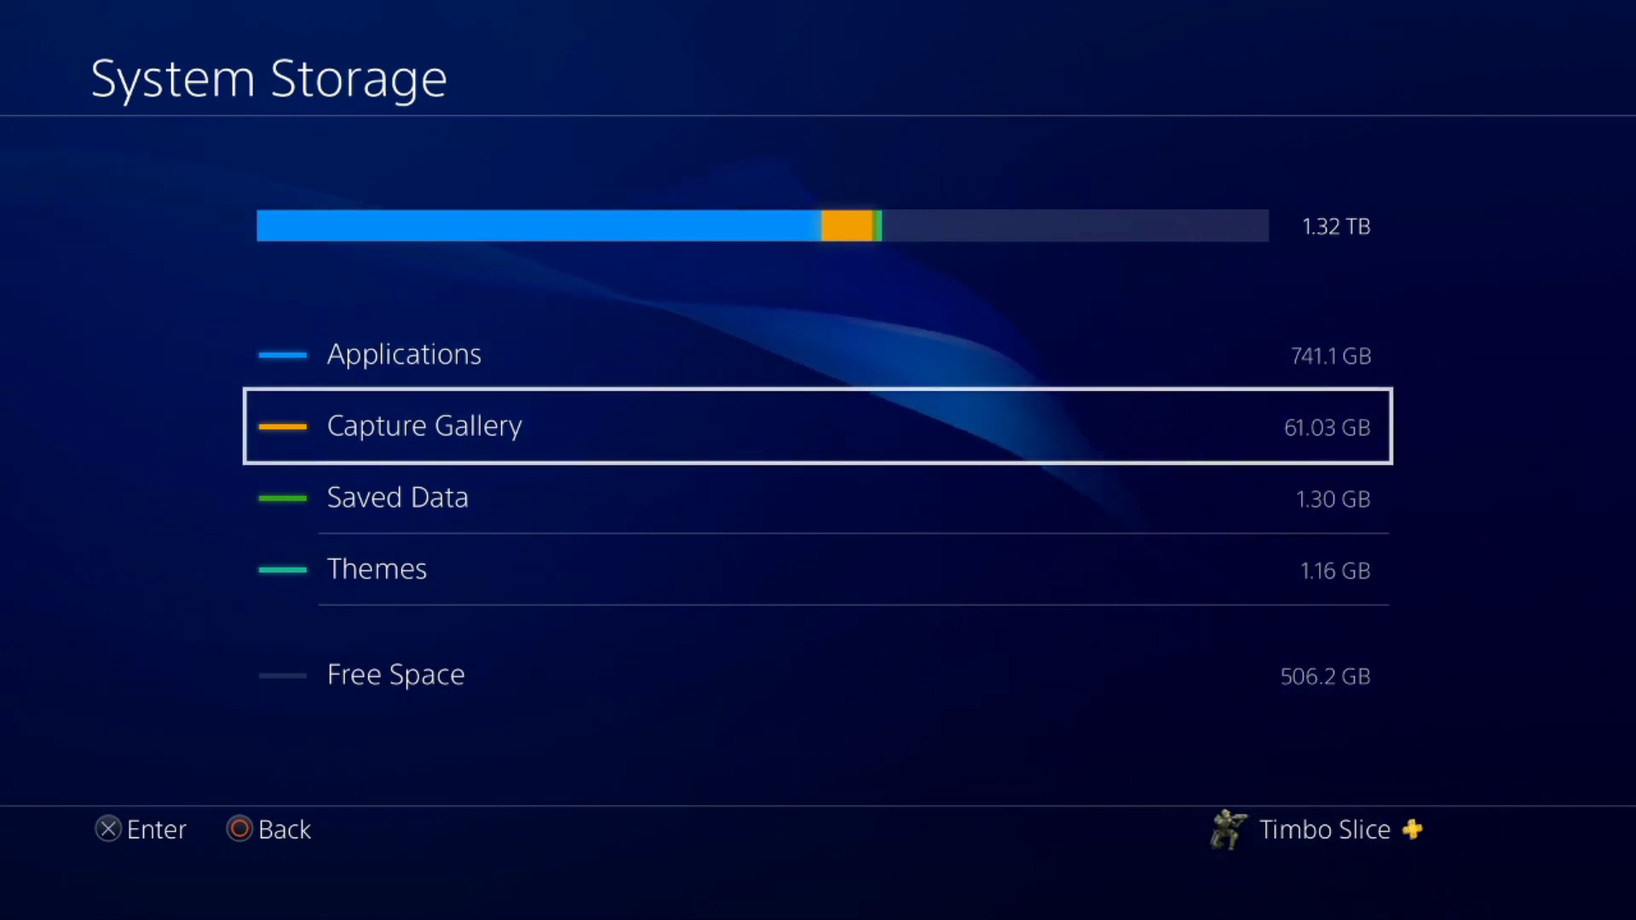
{"action": "key", "text": "Return"}
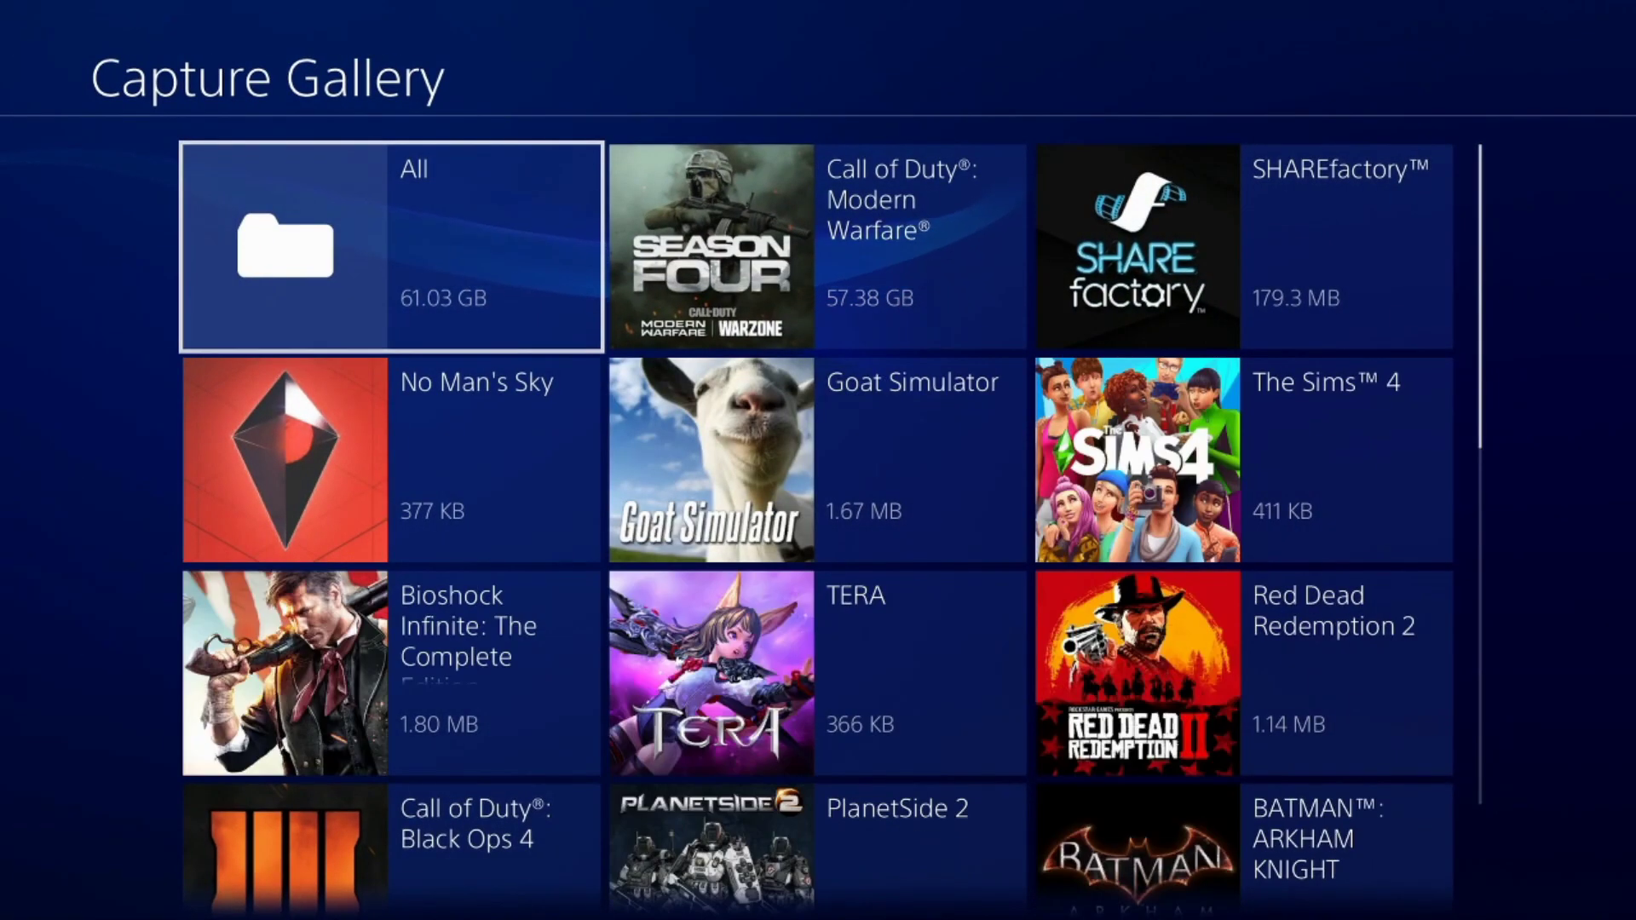
{"action": "key", "text": "Right"}
{"action": "key", "text": "Down"}
{"action": "key", "text": "Down"}
{"action": "key", "text": "Down"}
{"action": "key", "text": "Down"}
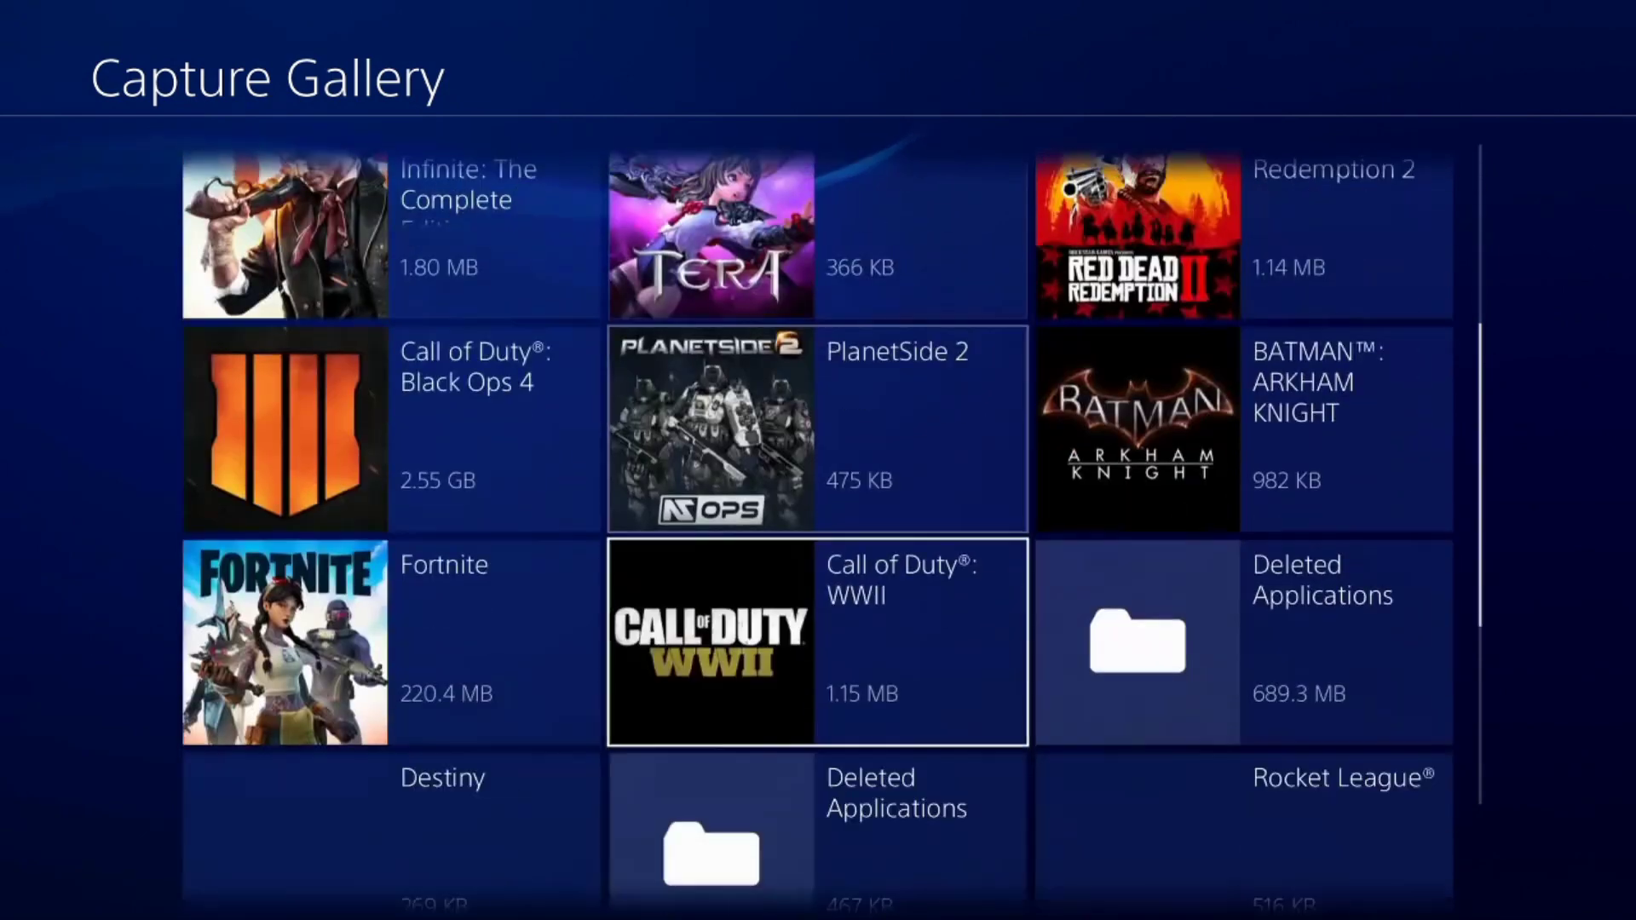
{"action": "key", "text": "Up"}
{"action": "key", "text": "Up"}
{"action": "key", "text": "Up"}
{"action": "key", "text": "Up"}
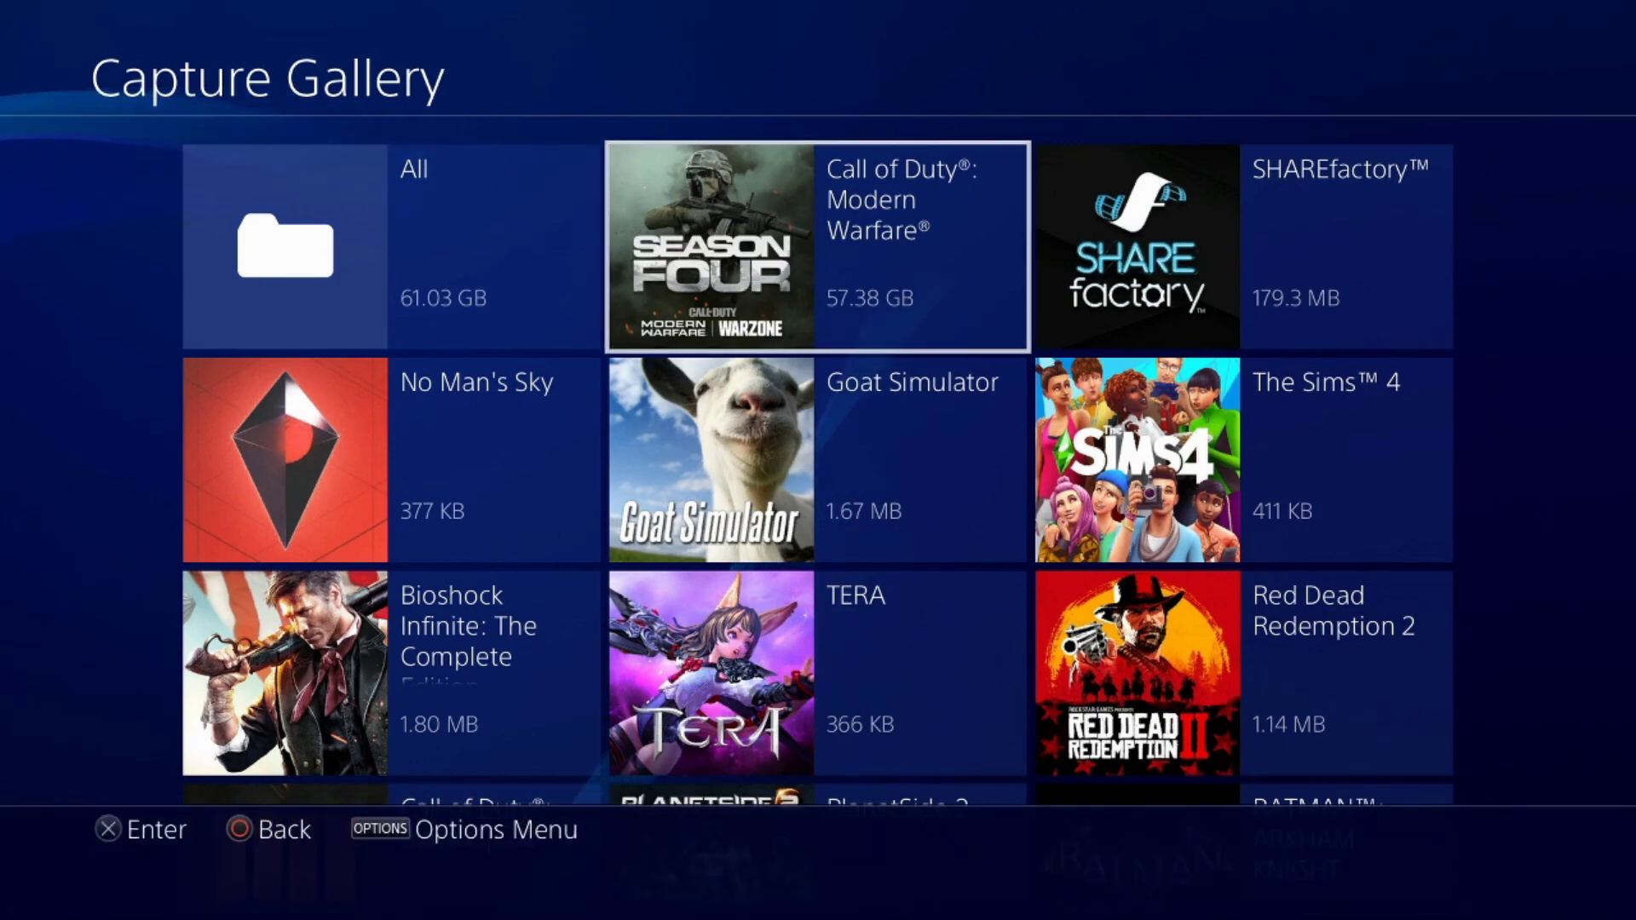
Step: Open the Call of Duty: Modern Warfare captures and view the deletion screen for the newest clip without deleting it
{"action": "key", "text": "Return"}
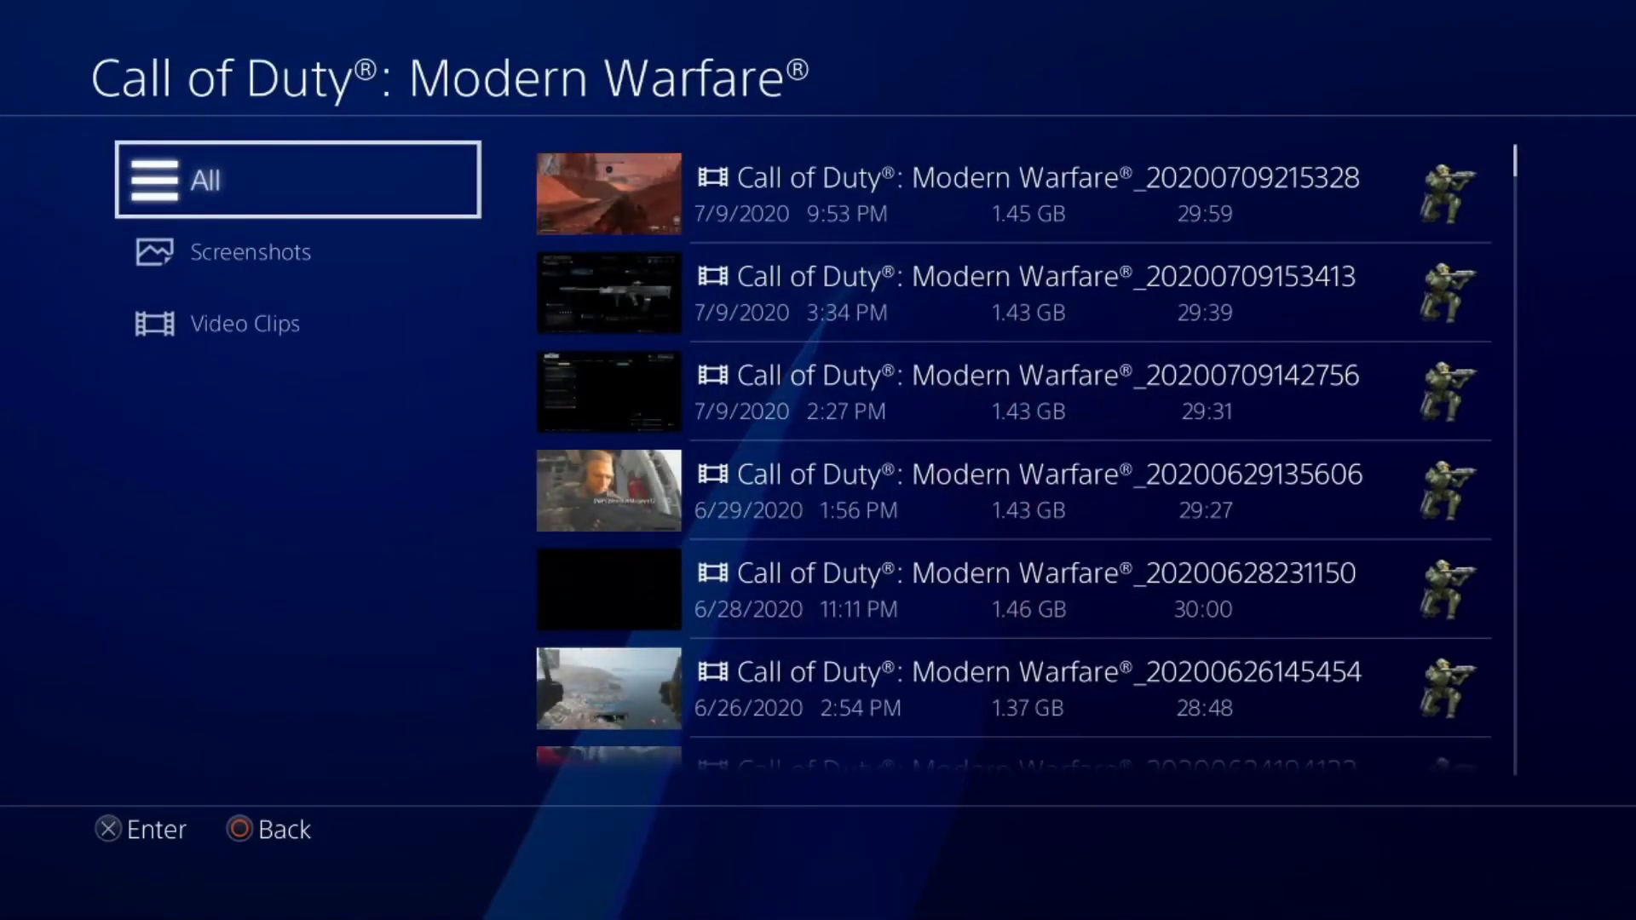
{"action": "key", "text": "F1"}
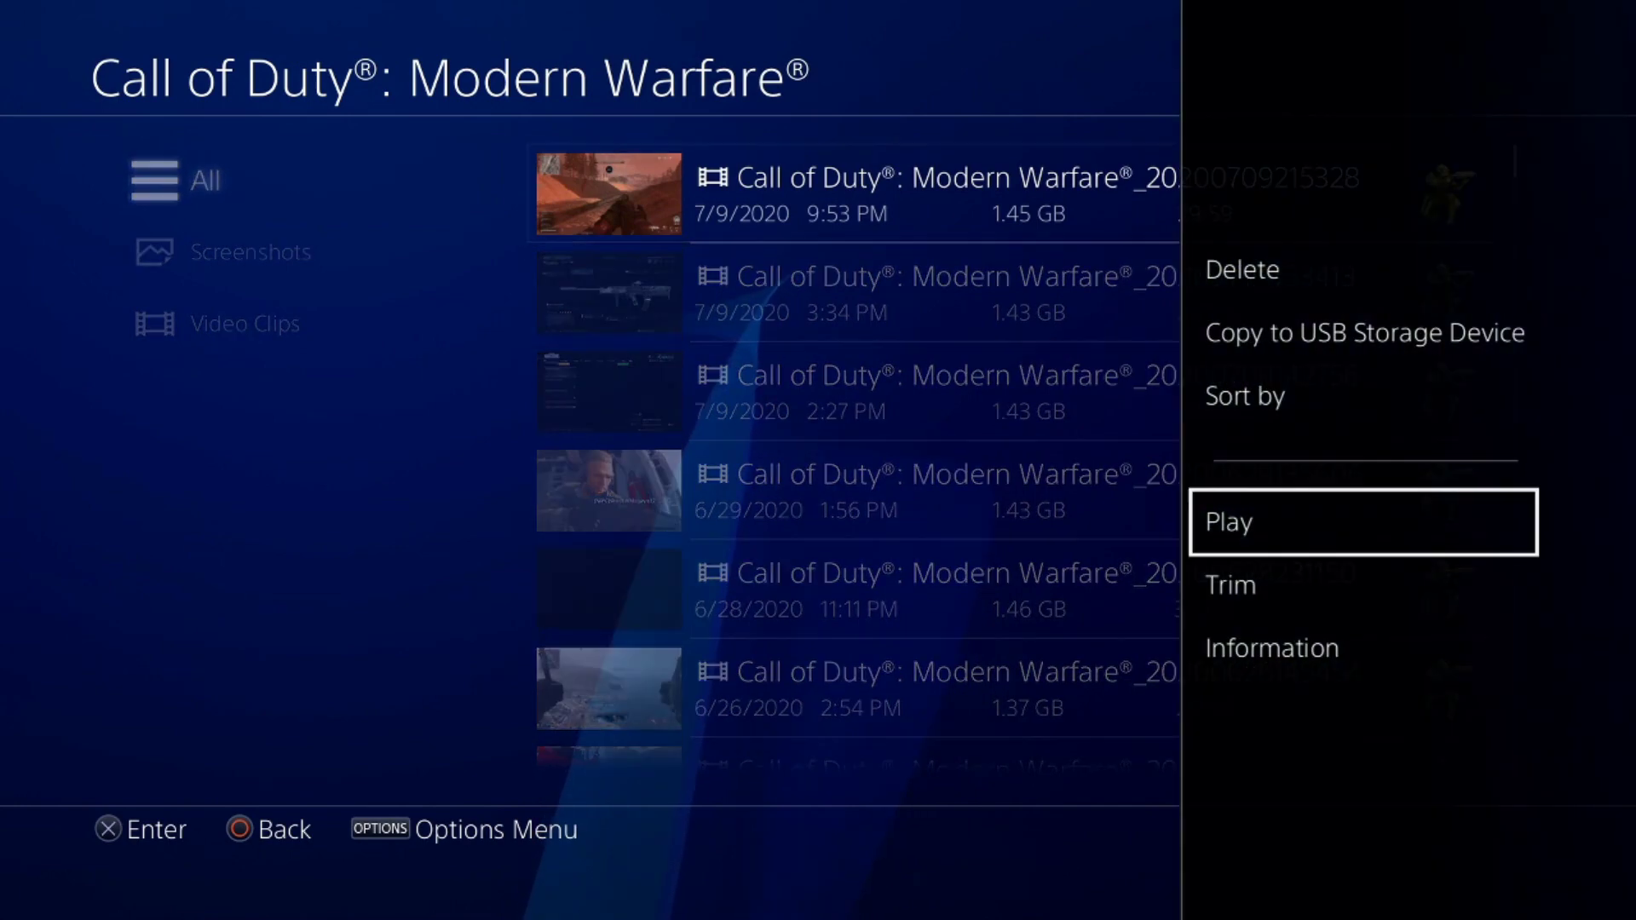
{"action": "key", "text": "Up"}
{"action": "key", "text": "Up"}
{"action": "key", "text": "Up"}
{"action": "key", "text": "Return"}
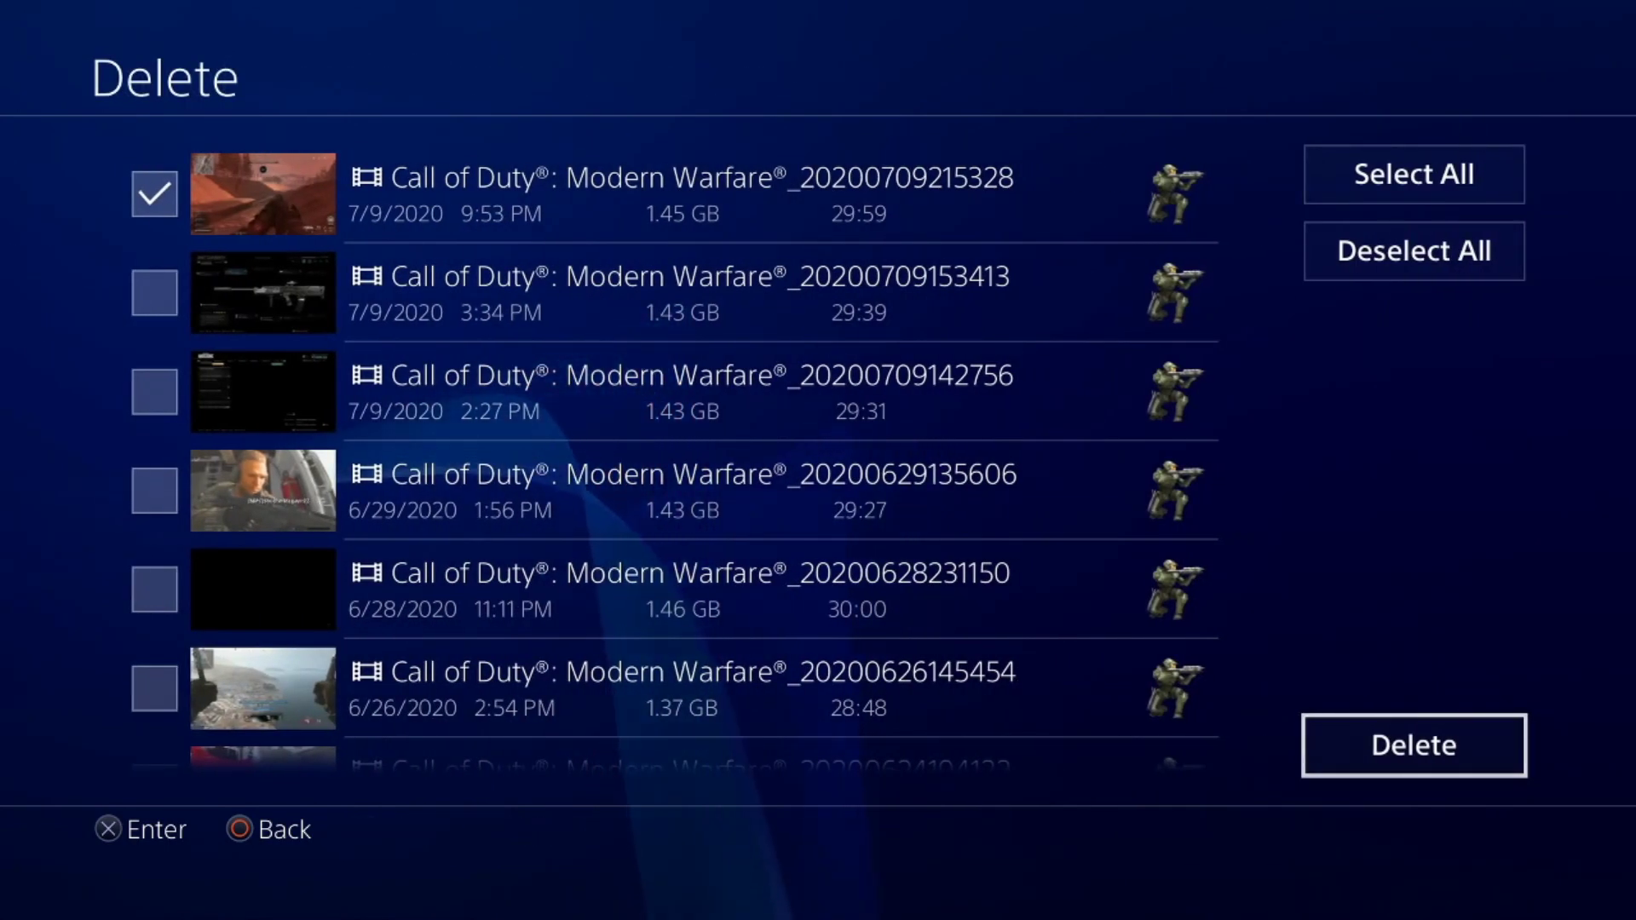
{"action": "key", "text": "Escape"}
Step: View the newest clip's option for copying it to a USB storage device
{"action": "key", "text": "F1"}
{"action": "key", "text": "Up"}
{"action": "key", "text": "Up"}
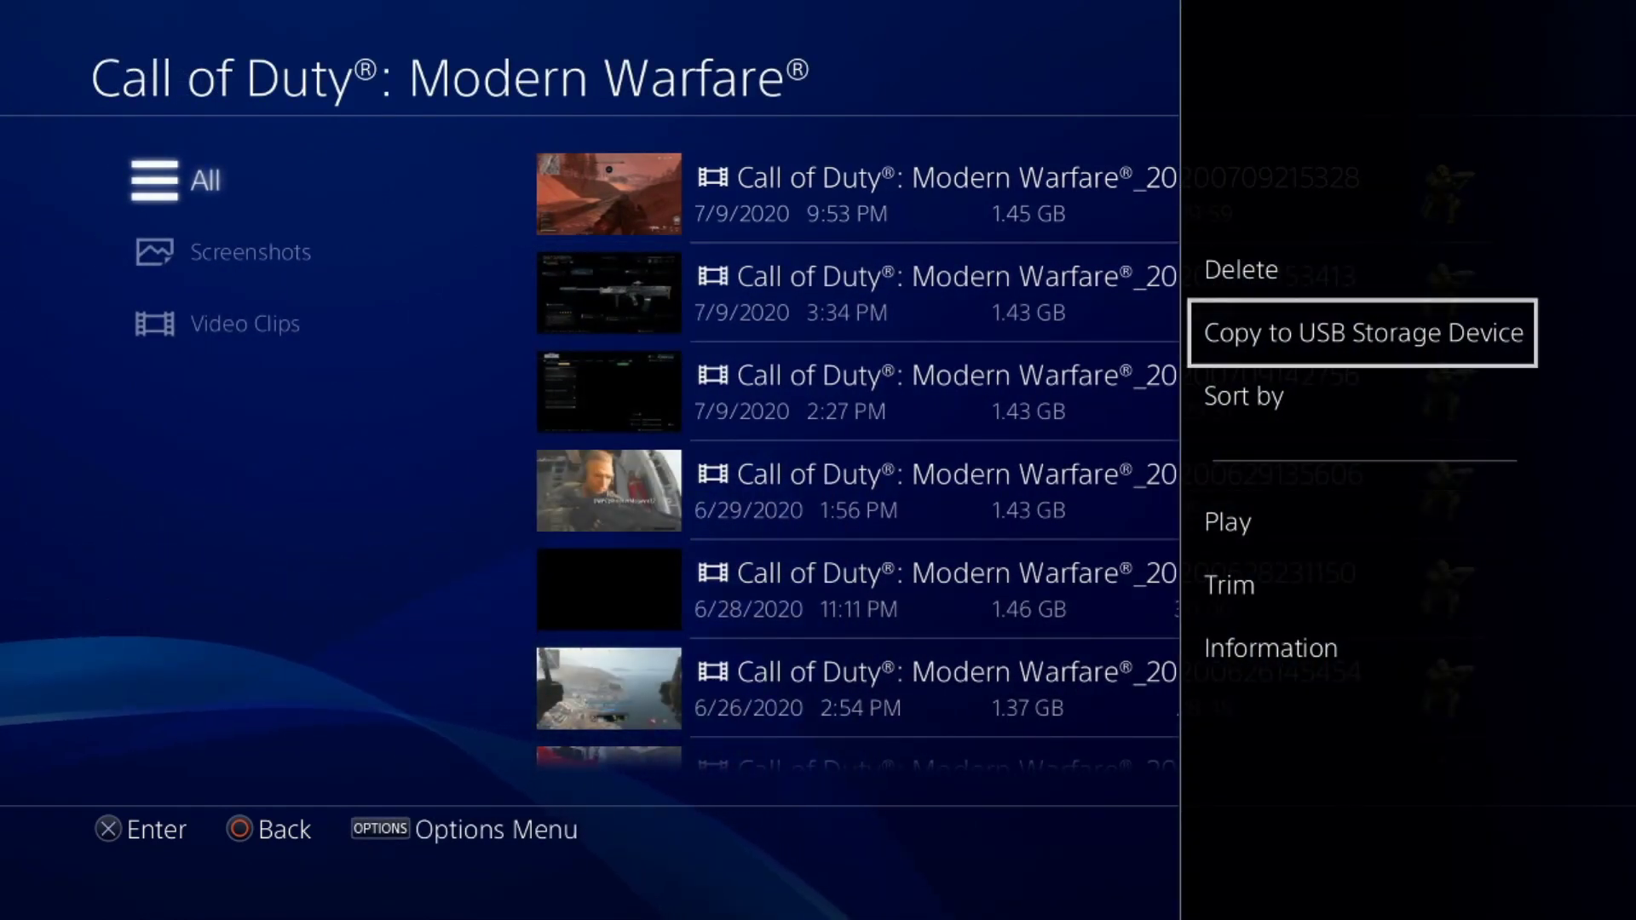
{"action": "key", "text": "Escape"}
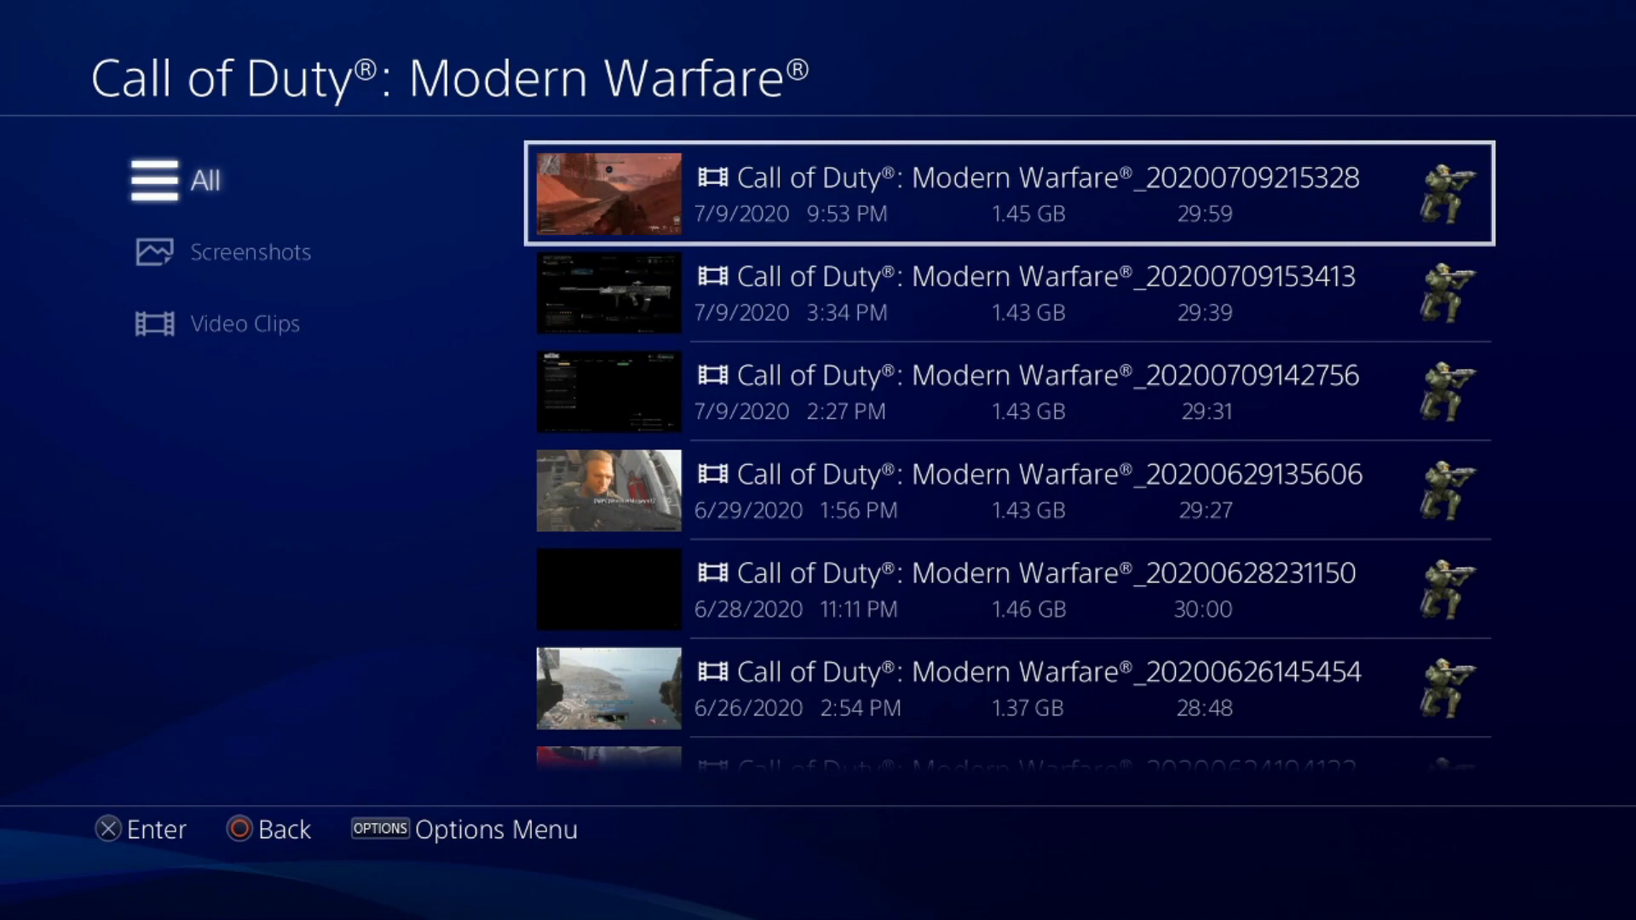
Step: Look through the Call of Duty: Modern Warfare captures, checking their dates, sizes and lengths
{"action": "key", "text": "Down"}
{"action": "key", "text": "Down"}
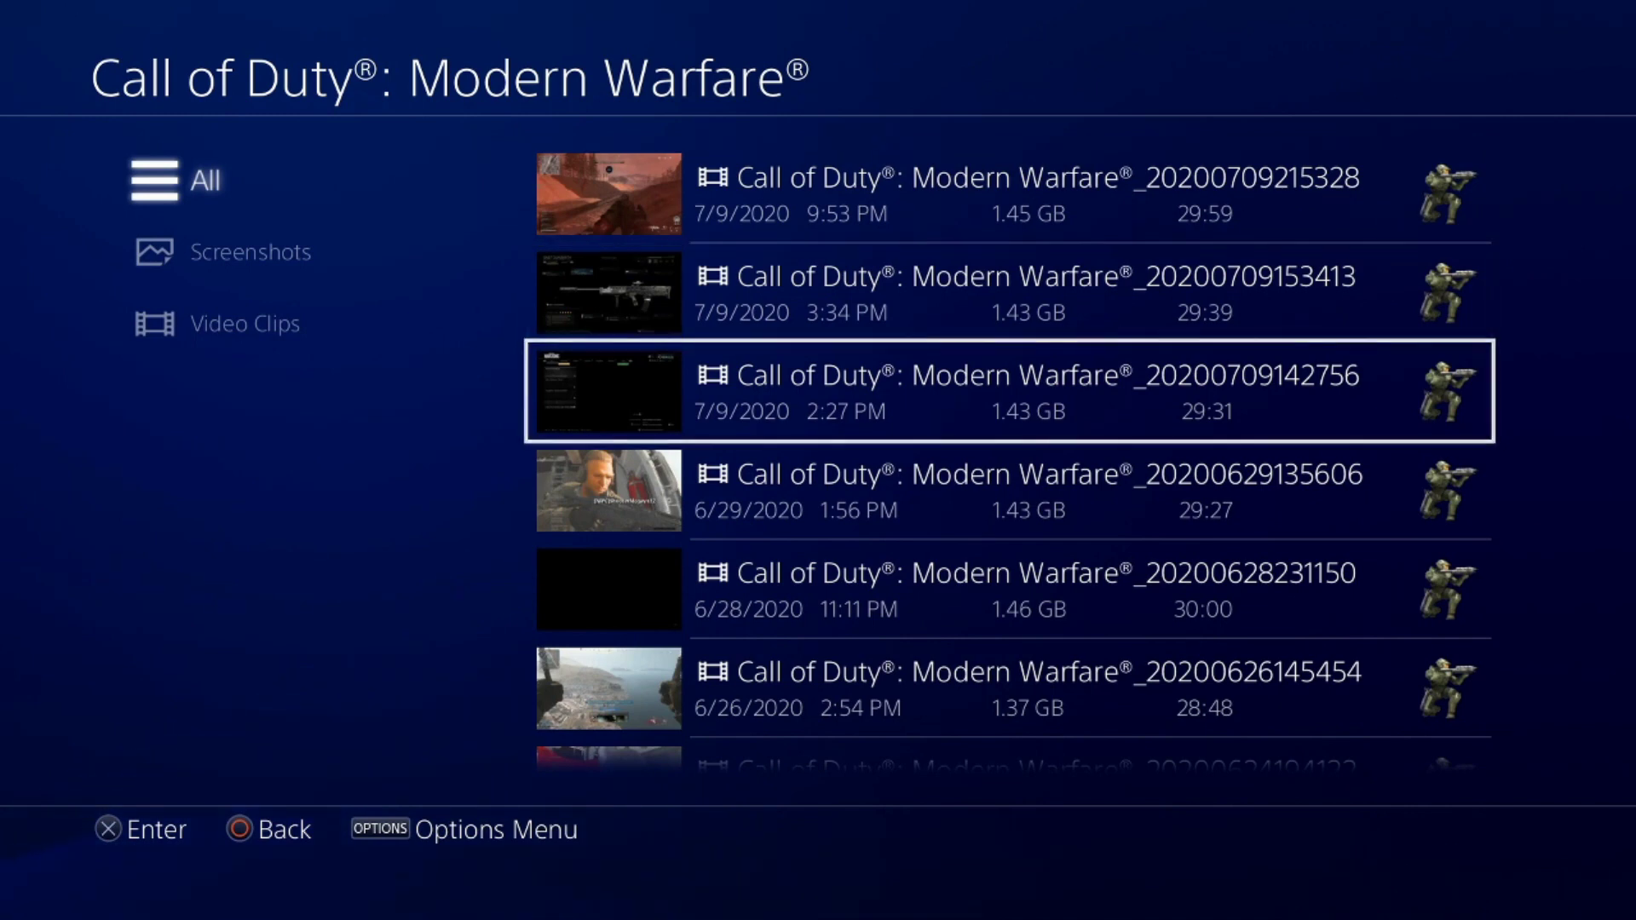
{"action": "key", "text": "Down"}
{"action": "key", "text": "Down"}
{"action": "key", "text": "Down"}
{"action": "key", "text": "Down"}
{"action": "key", "text": "Down"}
{"action": "key", "text": "Down"}
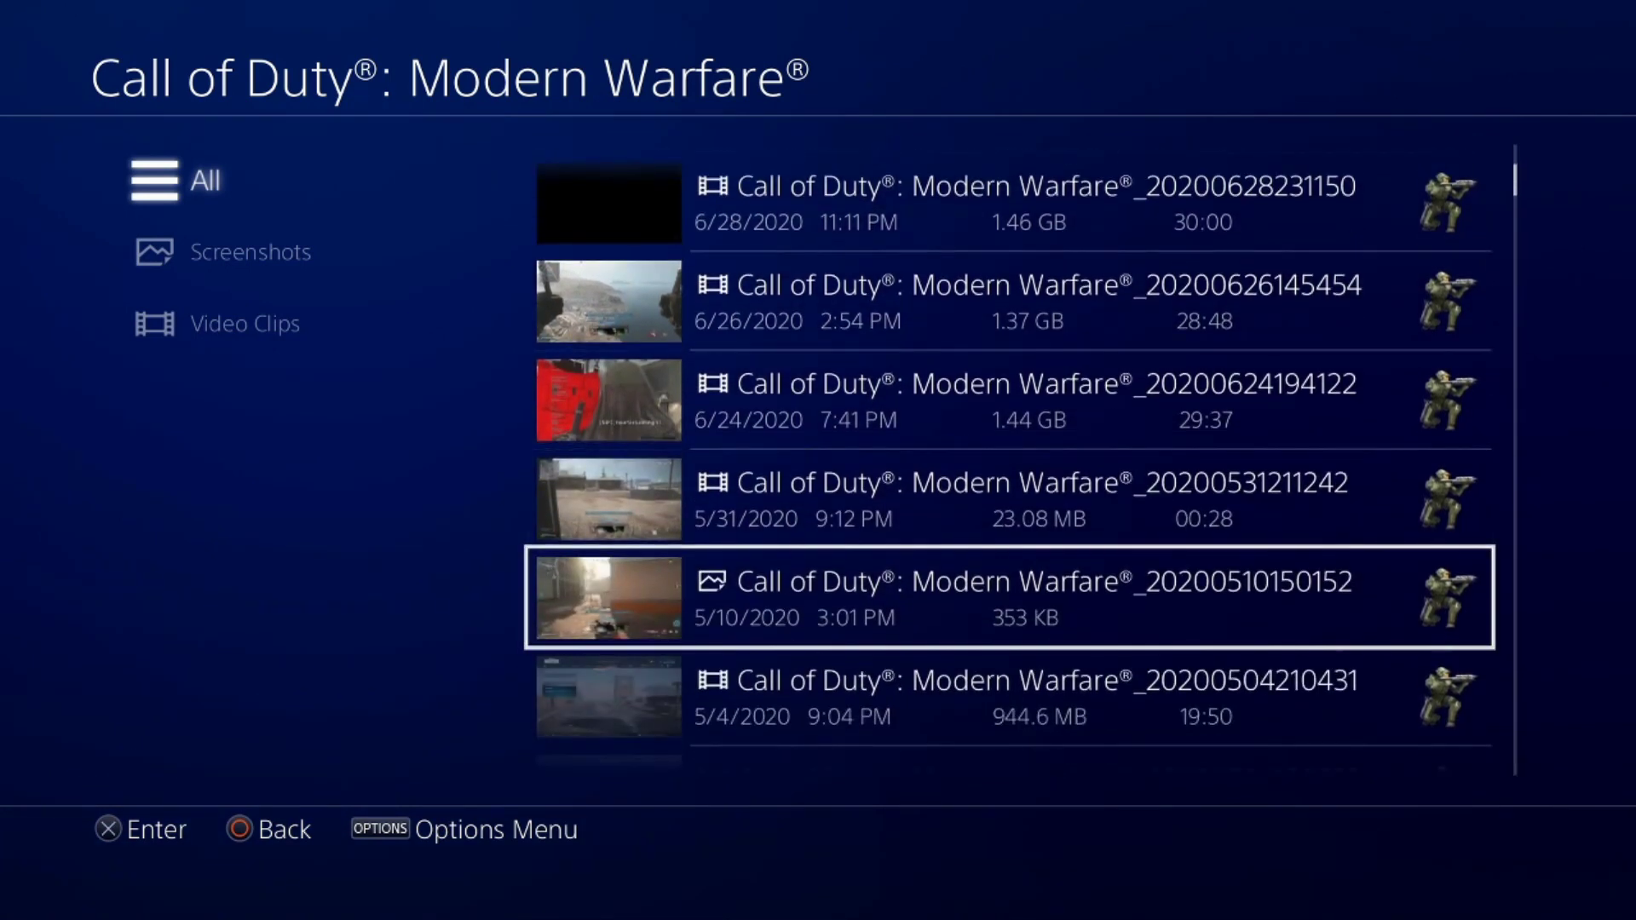
{"action": "key", "text": "Up"}
{"action": "key", "text": "Up"}
{"action": "key", "text": "Up"}
{"action": "key", "text": "Up"}
{"action": "key", "text": "Up"}
{"action": "key", "text": "Up"}
{"action": "key", "text": "Up"}
{"action": "key", "text": "Up"}
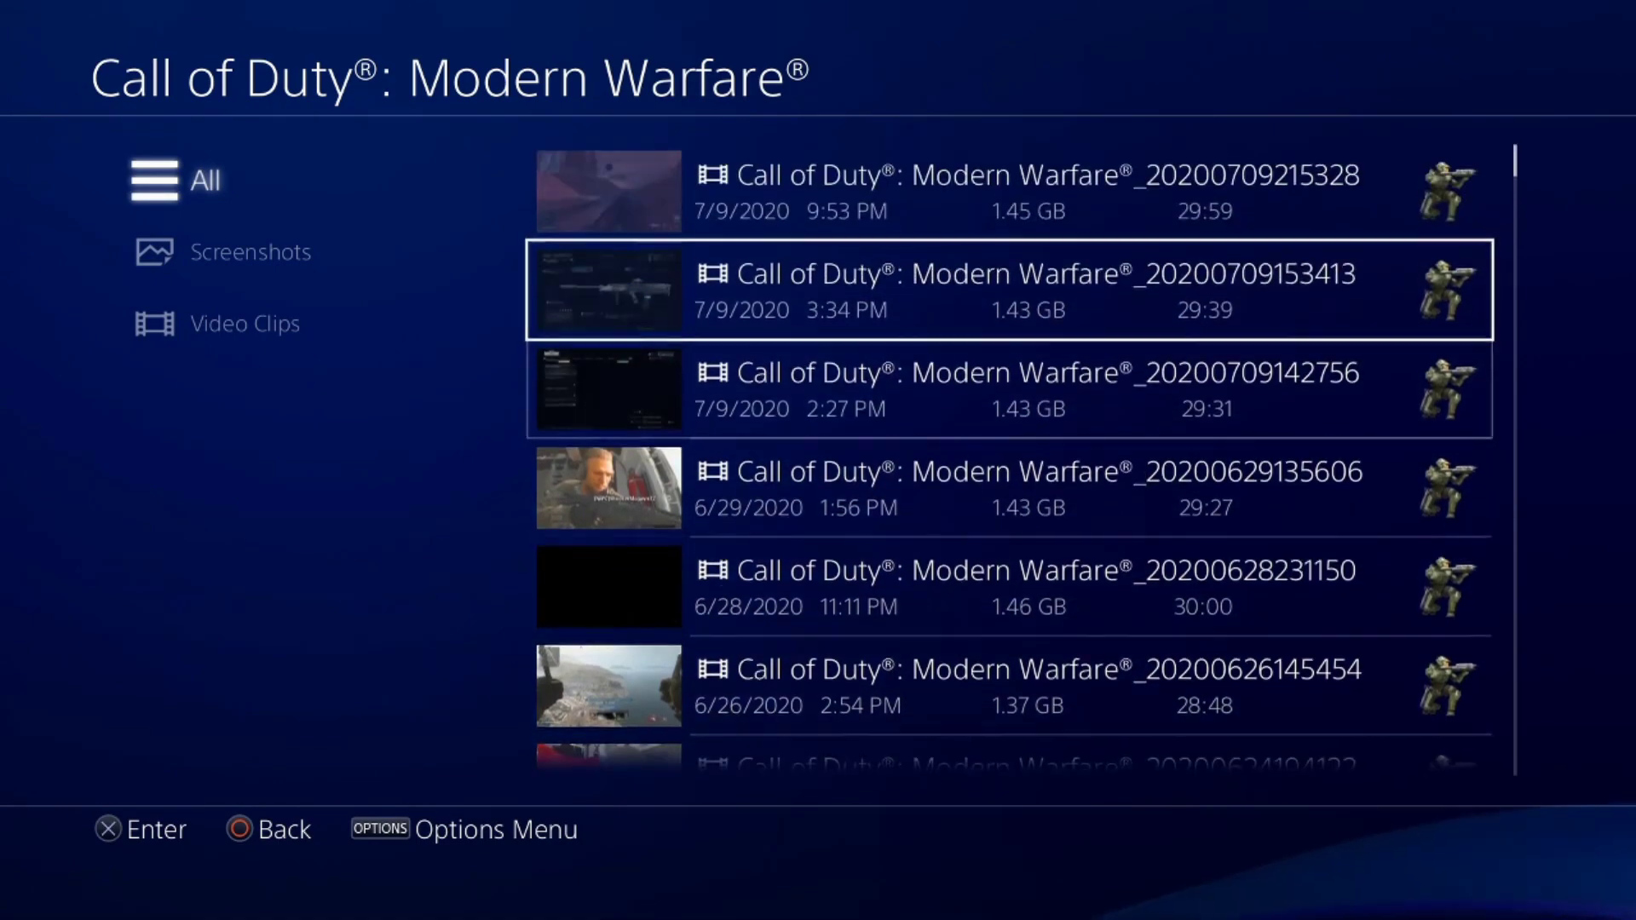
Step: Try to copy a Call of Duty: Modern Warfare capture to a USB storage device
{"action": "key", "text": "Menu"}
{"action": "key", "text": "Up"}
{"action": "key", "text": "Return"}
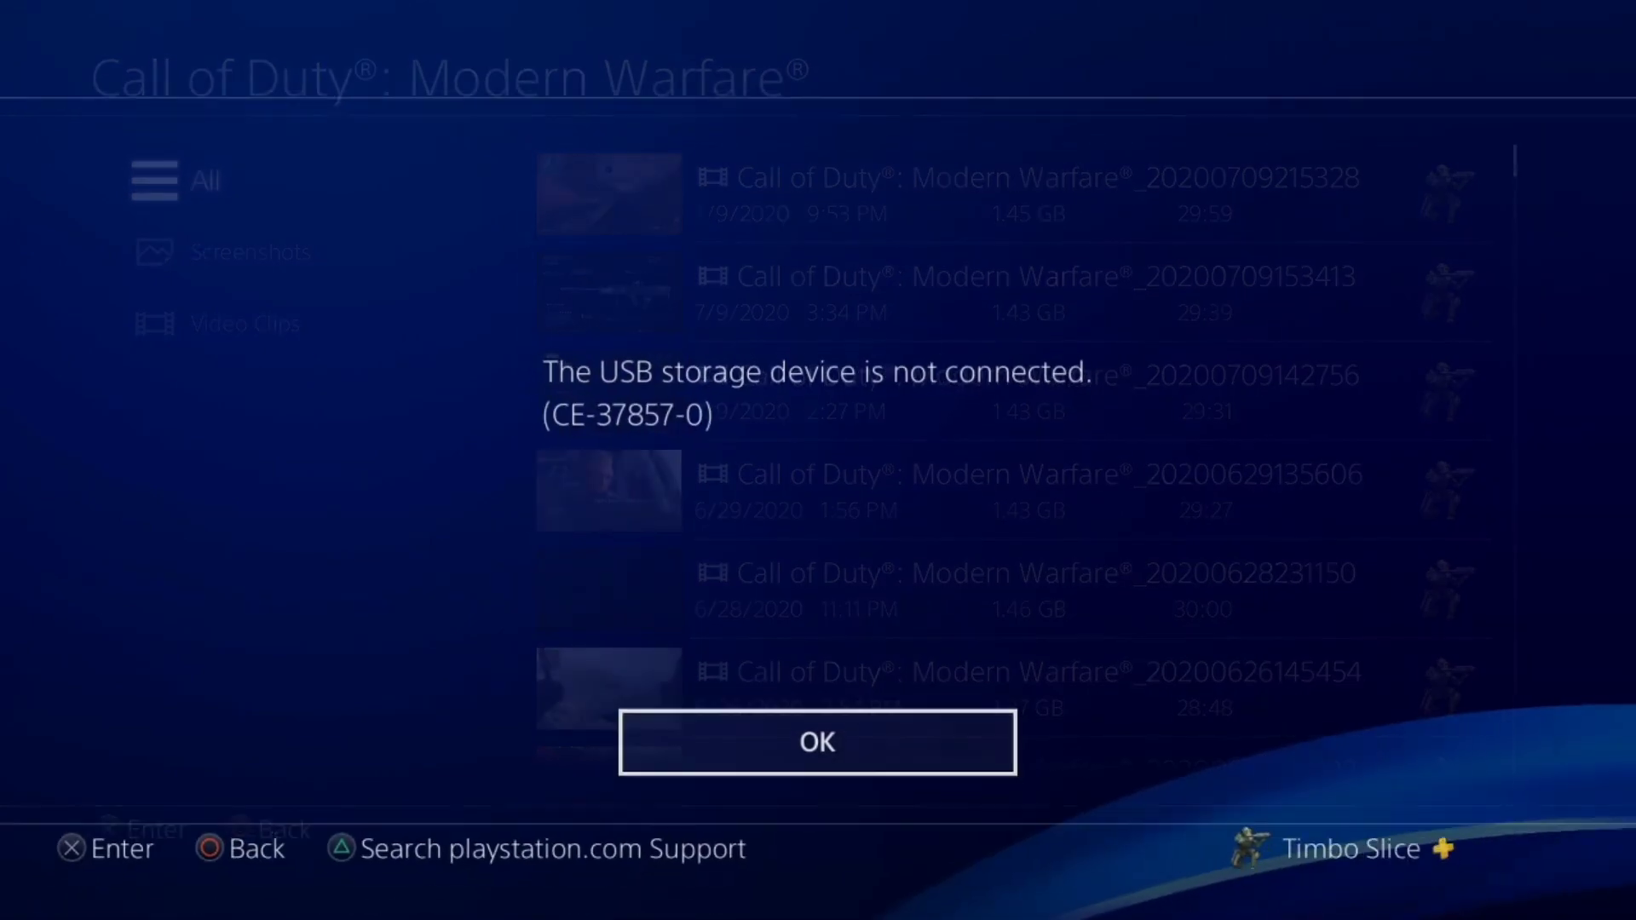
{"action": "key", "text": "Return"}
Step: Return to the System Storage overview and open Saved Data
{"action": "key", "text": "Down"}
{"action": "key", "text": "Down"}
{"action": "key", "text": "Down"}
{"action": "key", "text": "Down"}
{"action": "key", "text": "Down"}
{"action": "key", "text": "Down"}
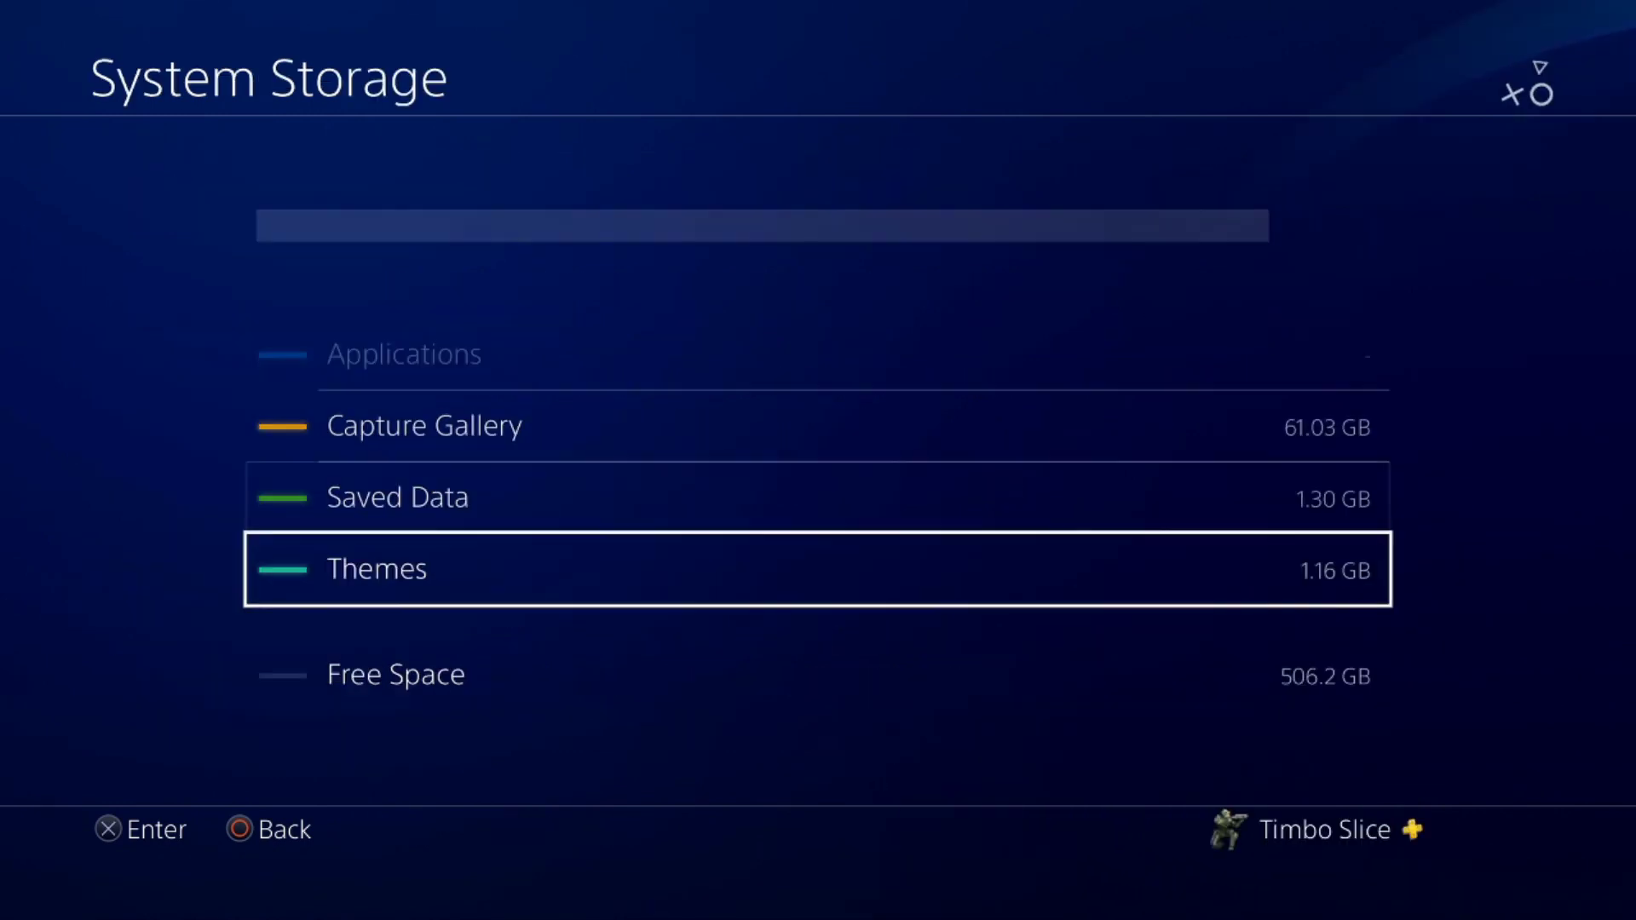
{"action": "key", "text": "Up"}
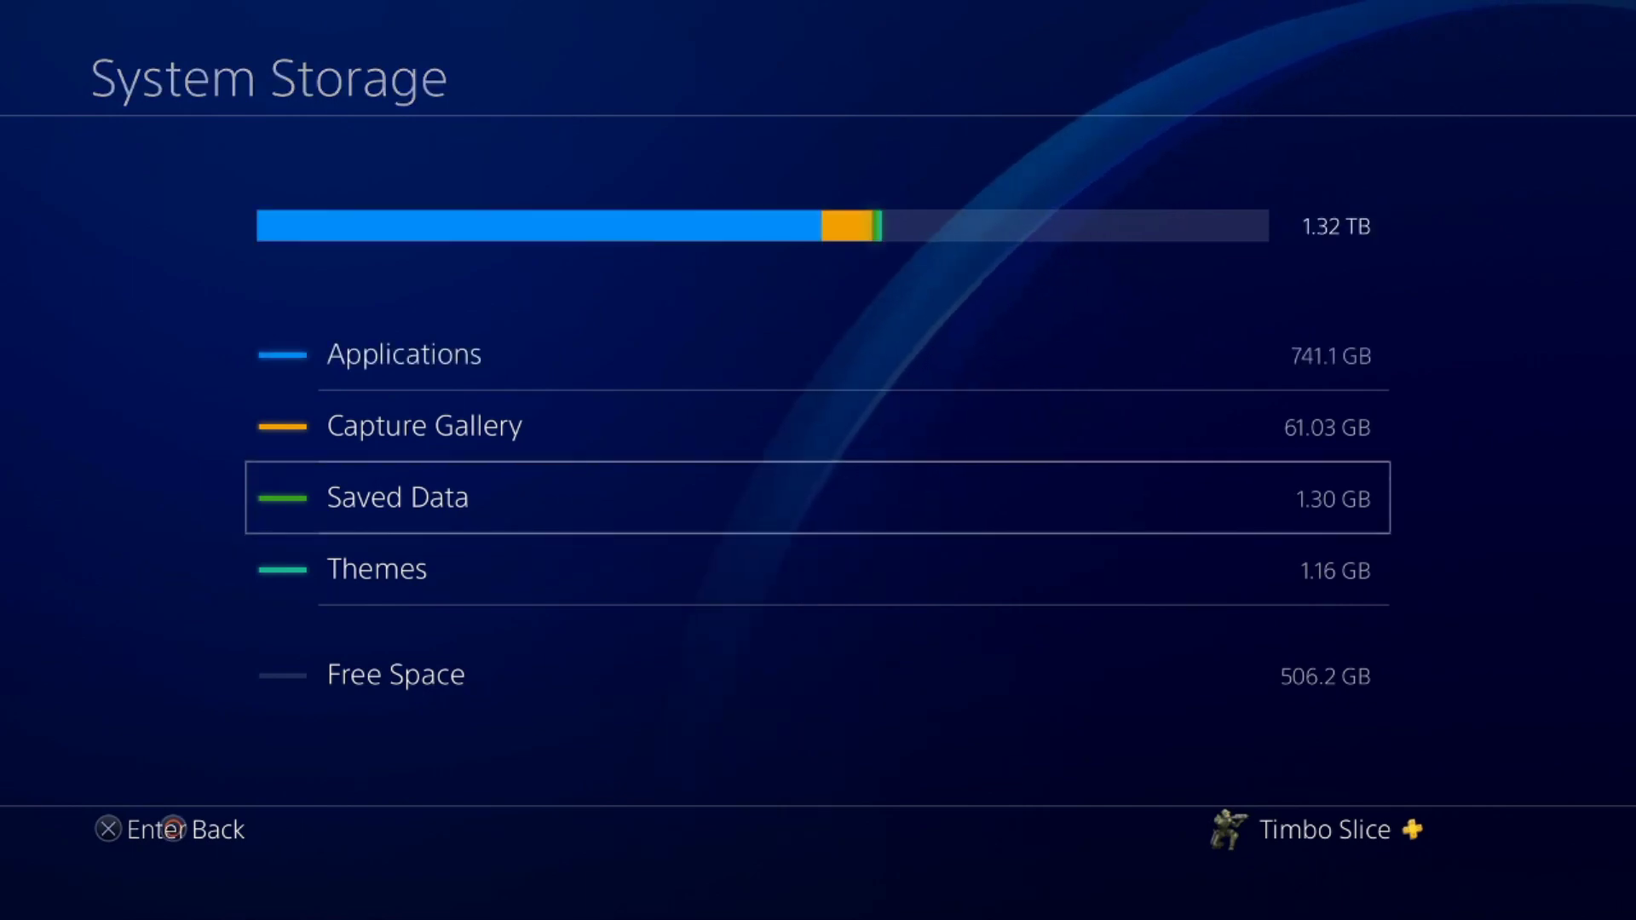
{"action": "key", "text": "Return"}
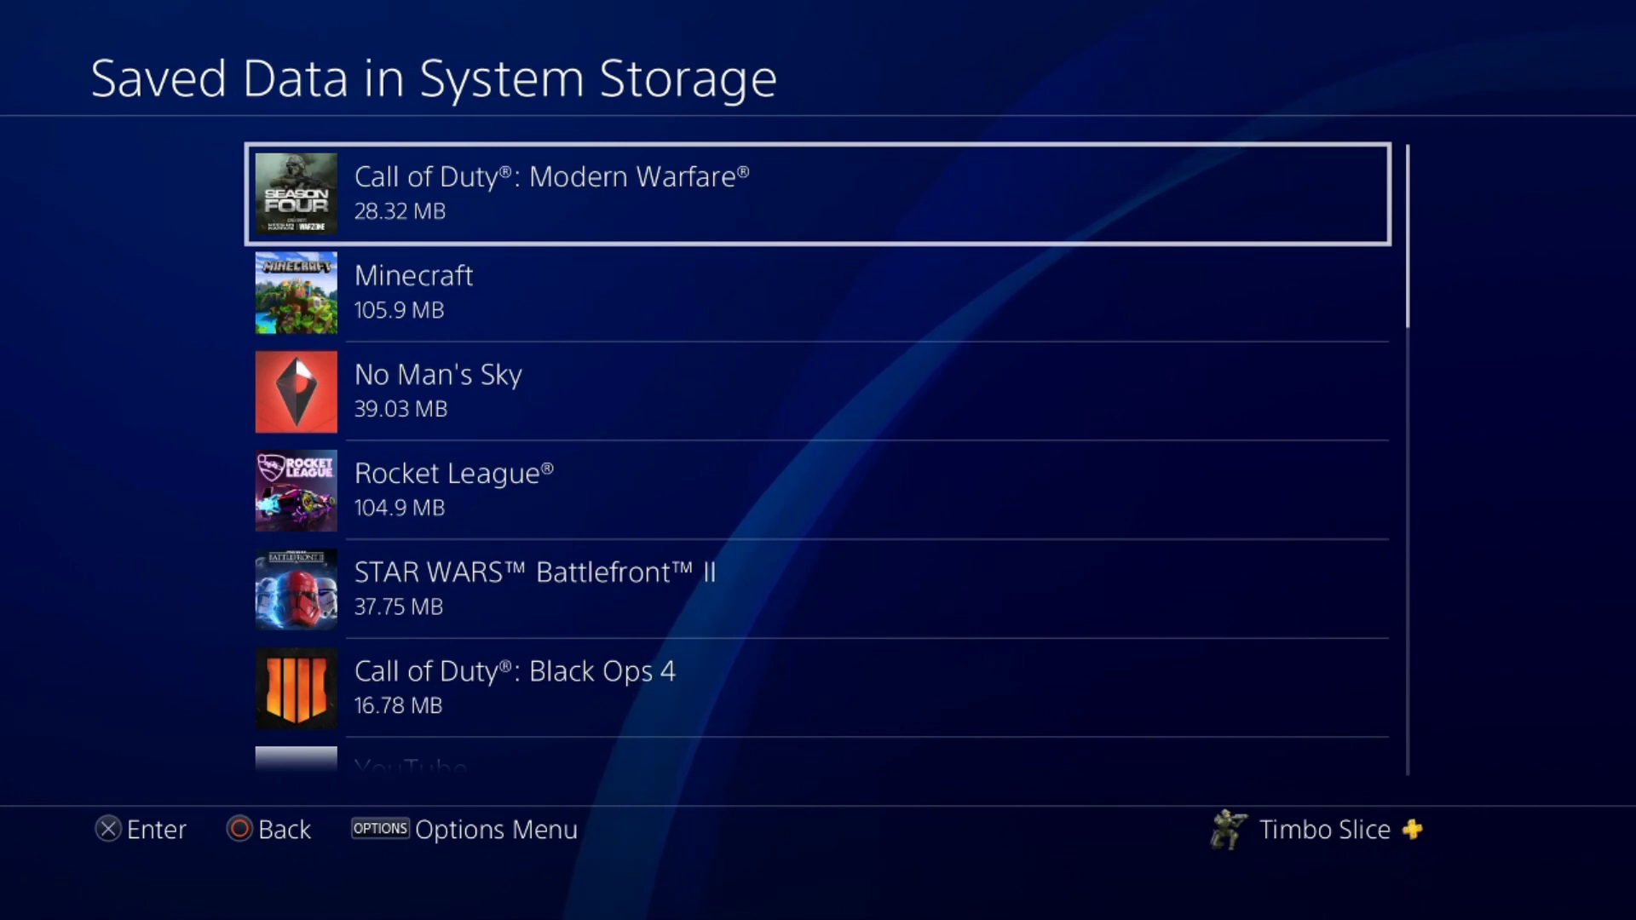
Step: Leave Saved Data, look over the themes kept in System Storage, and return to the Storage device list
{"action": "key", "text": "Escape"}
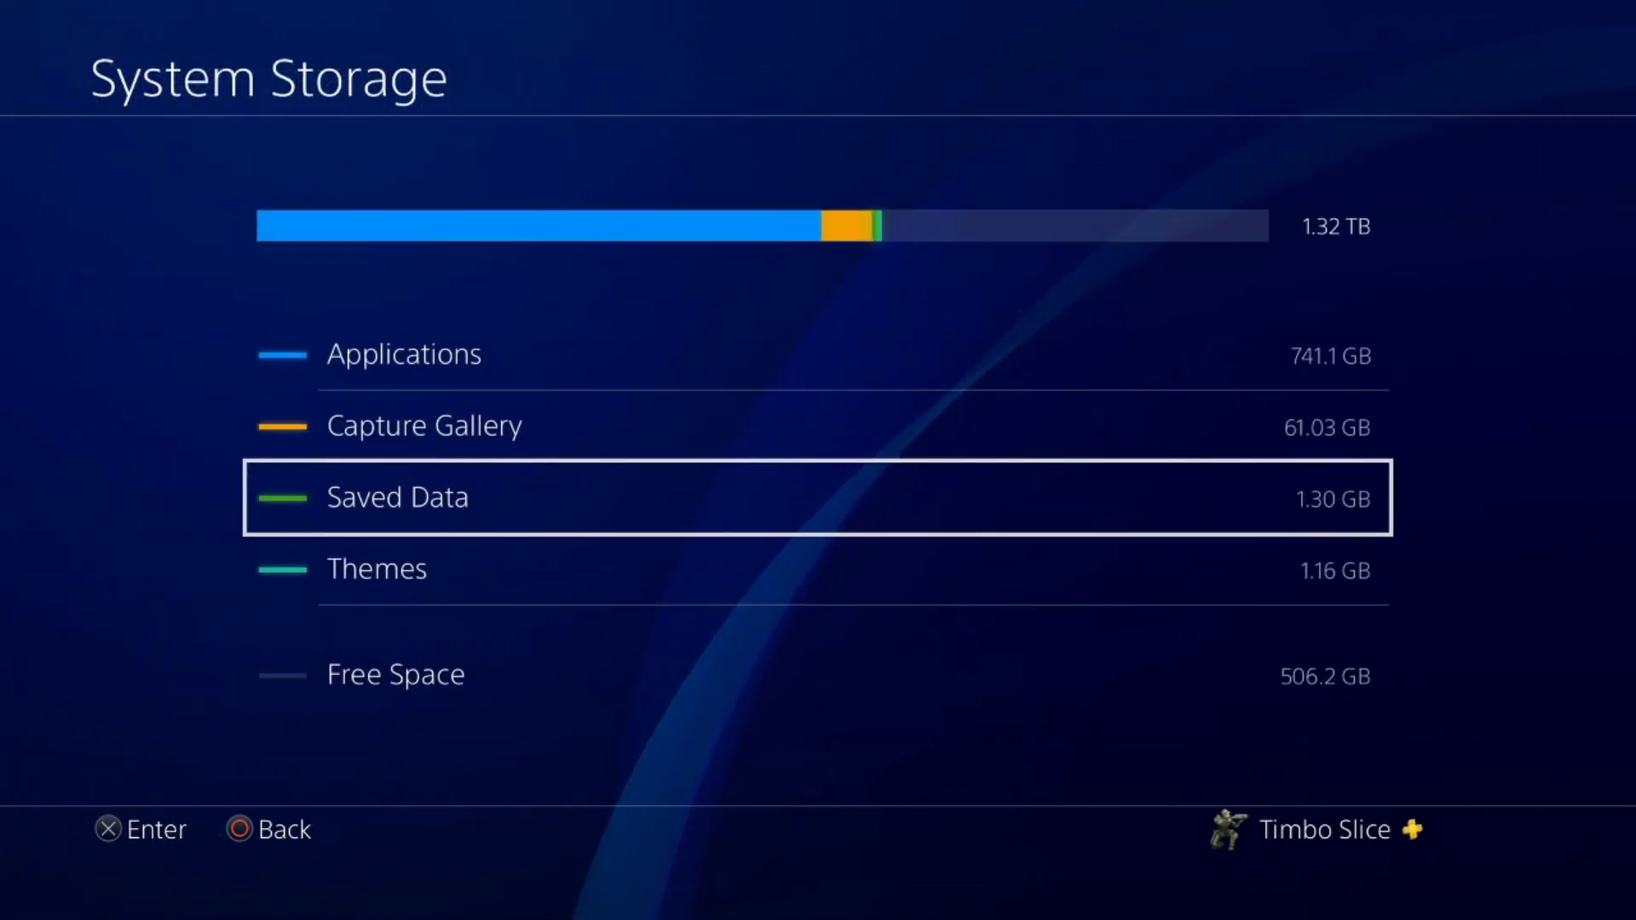
{"action": "key", "text": "Down"}
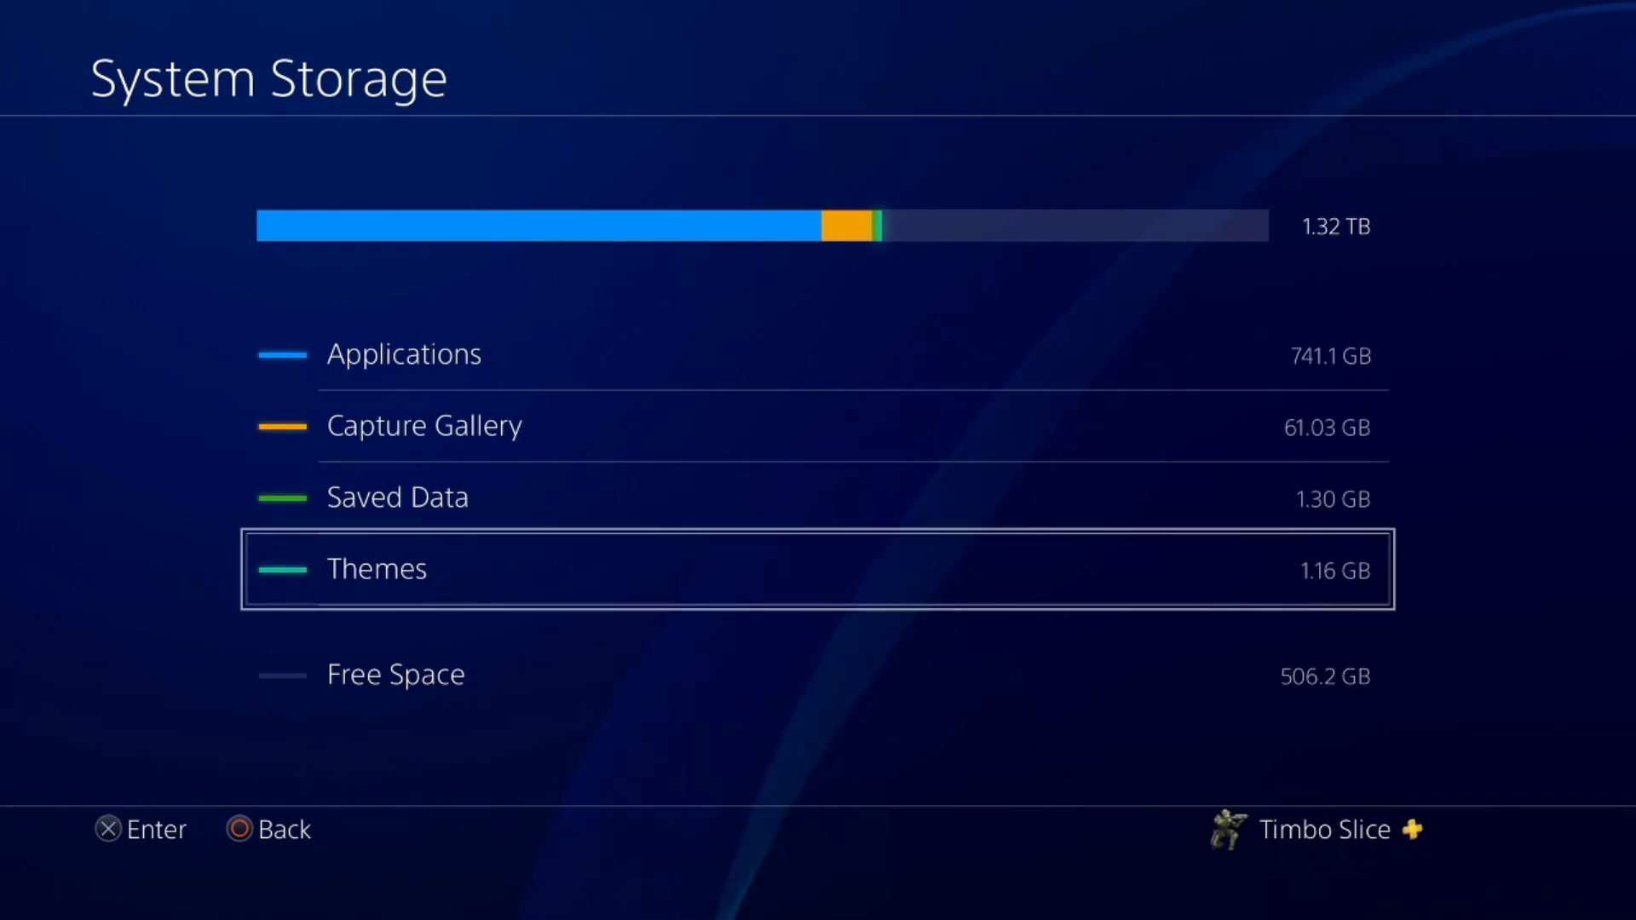
{"action": "key", "text": "Return"}
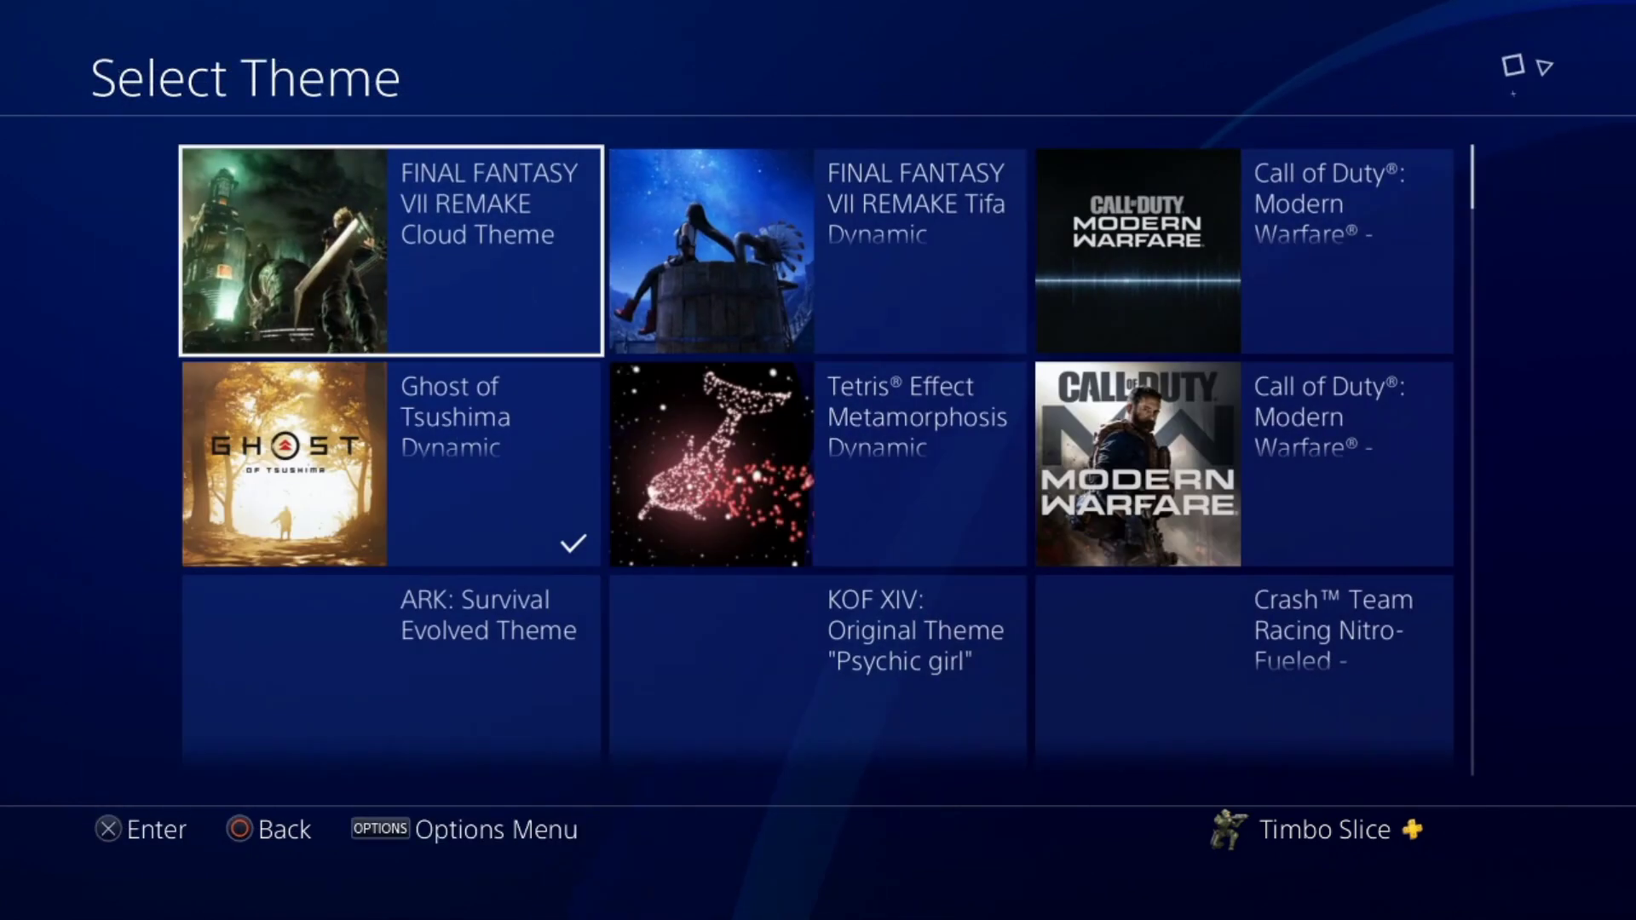
{"action": "key", "text": "Right"}
{"action": "key", "text": "Right"}
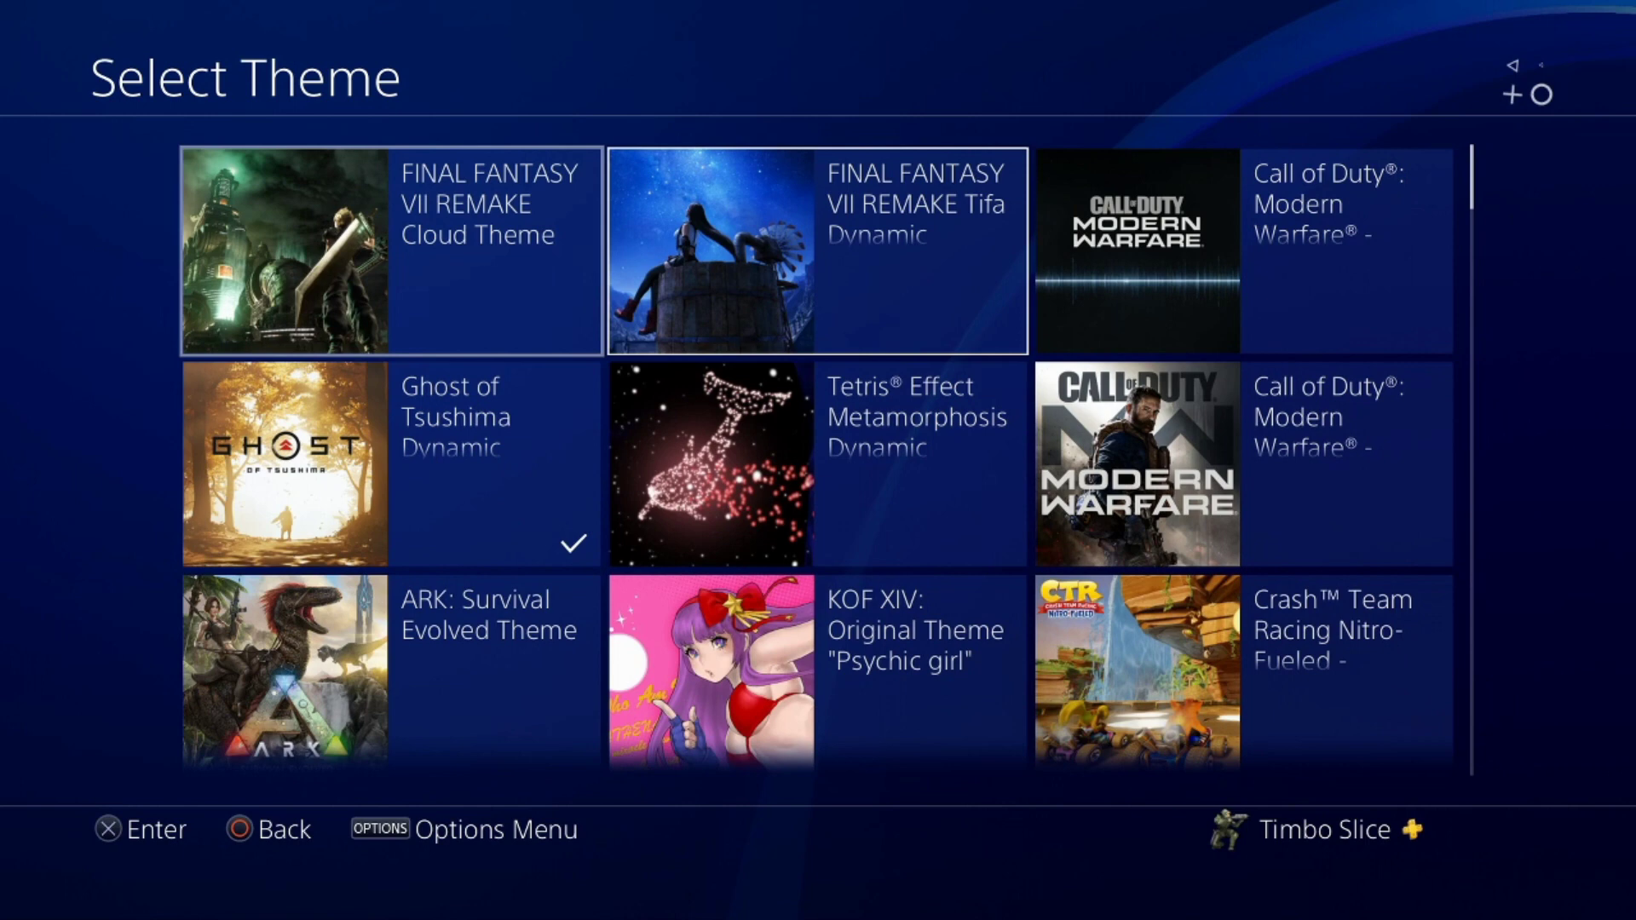
{"action": "key", "text": "Escape"}
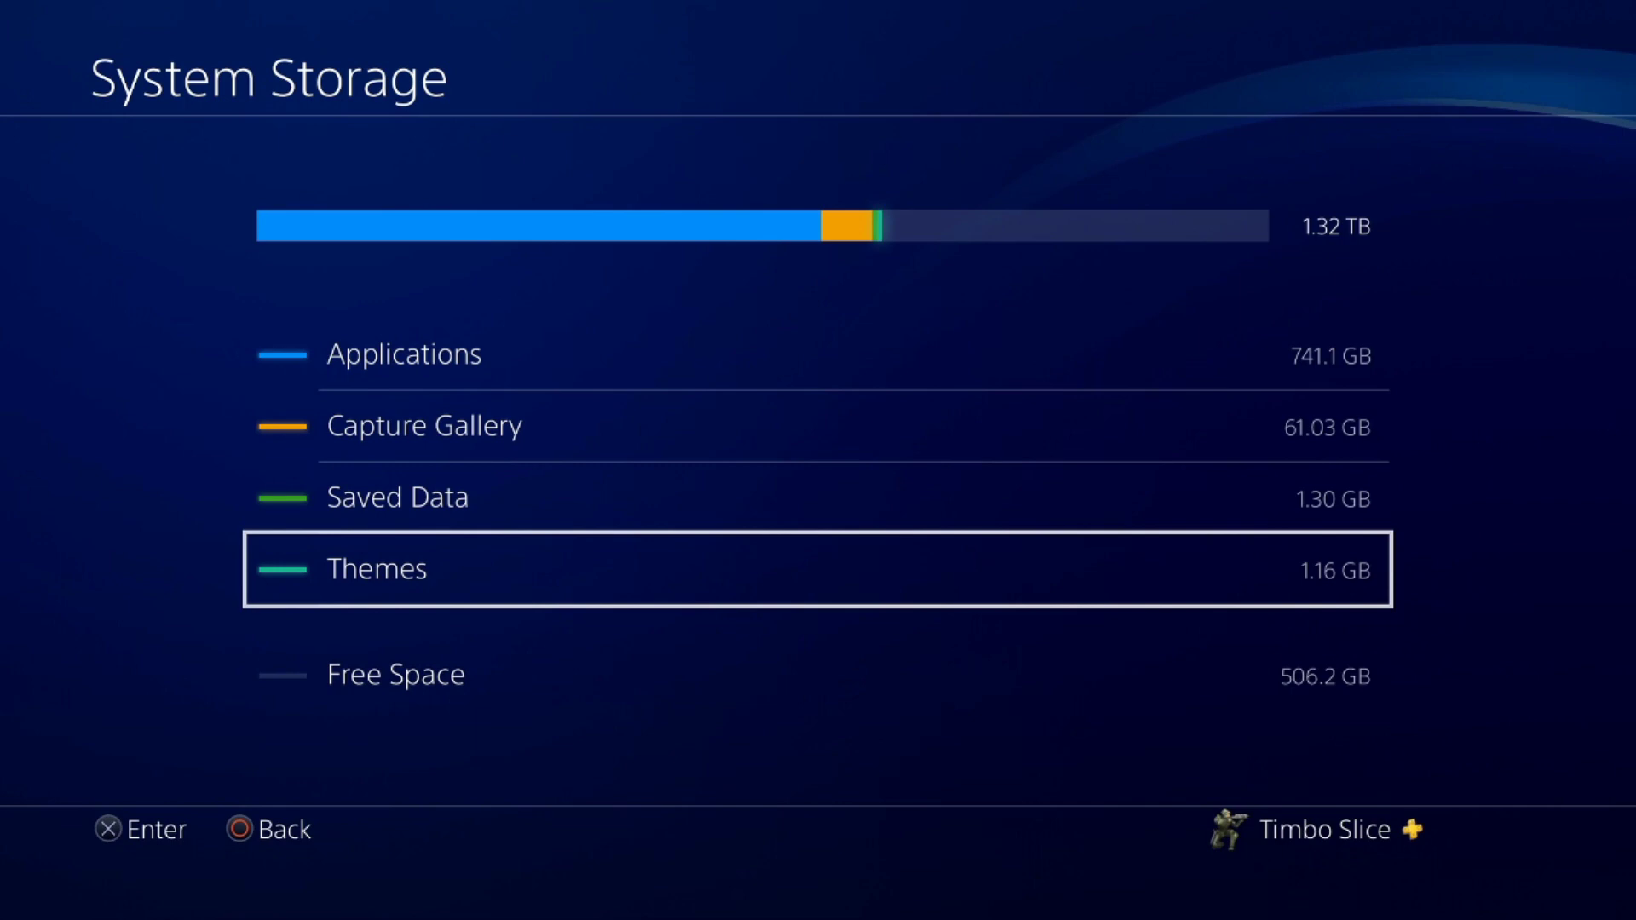
{"action": "key", "text": "Escape"}
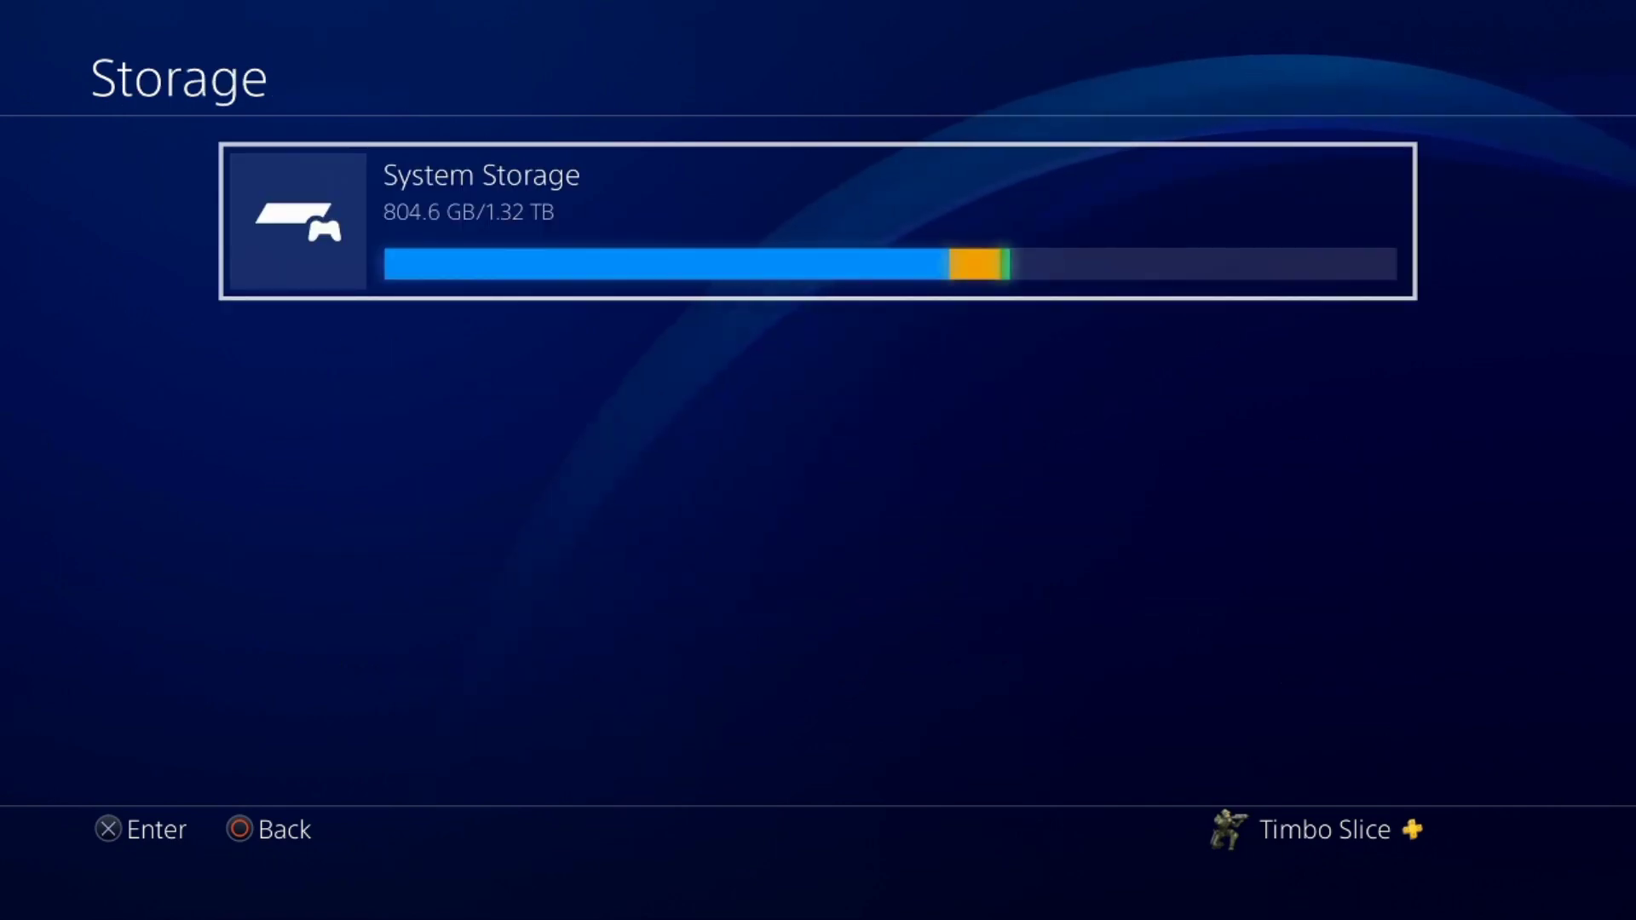